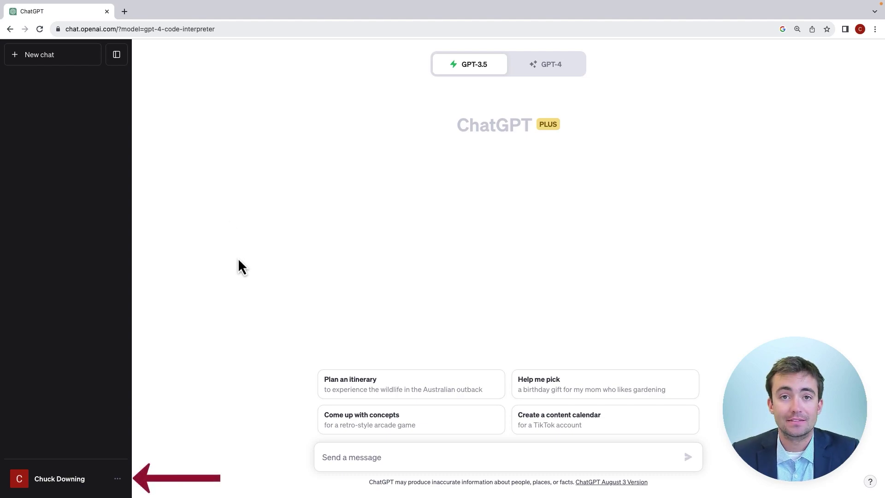
Enable the Advanced data analysis beta feature in the account settings and close the settings.
left_click(118, 479)
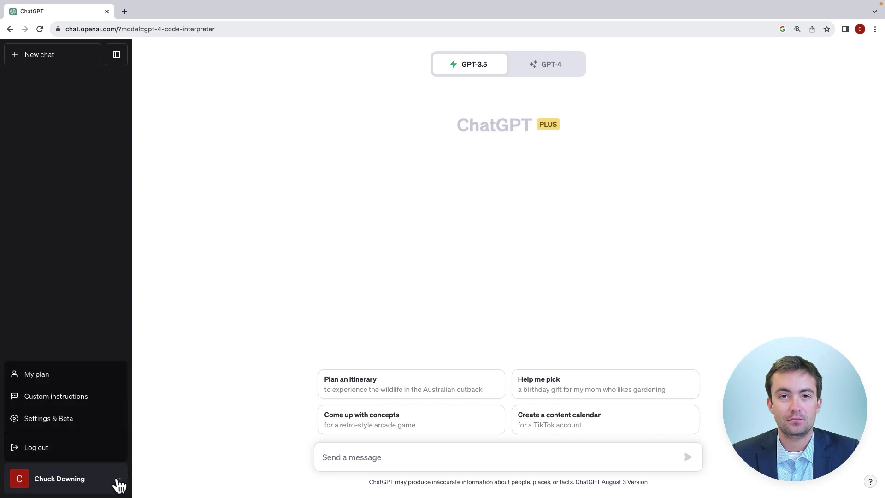
left_click(73, 425)
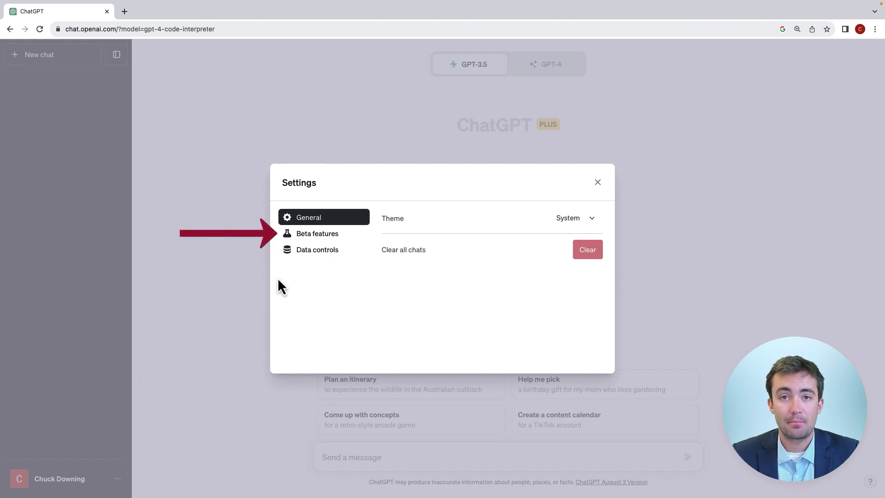
left_click(340, 243)
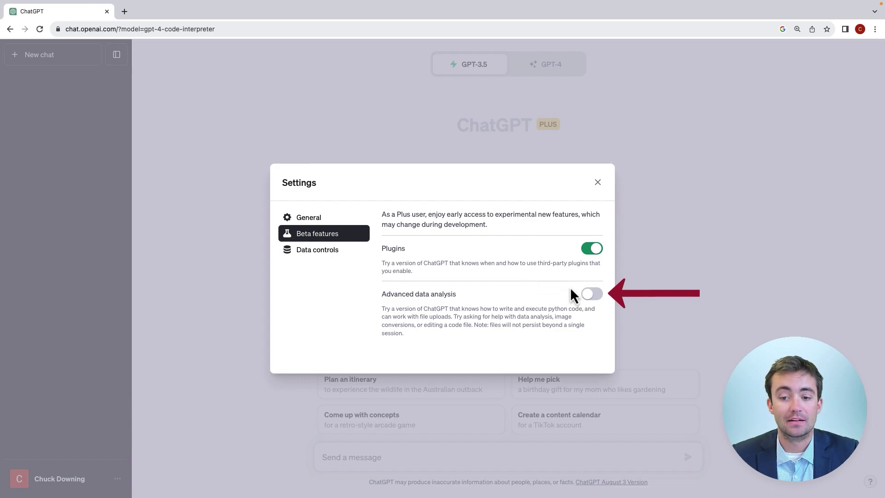
left_click(590, 298)
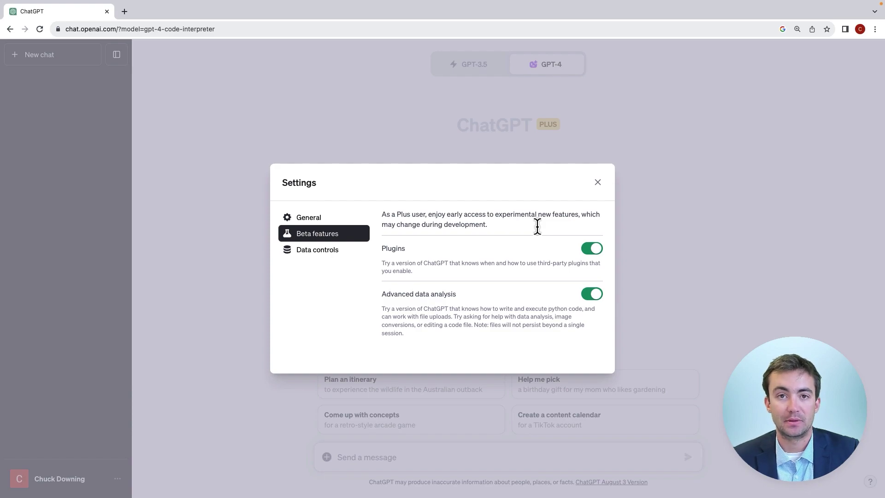
left_click(598, 182)
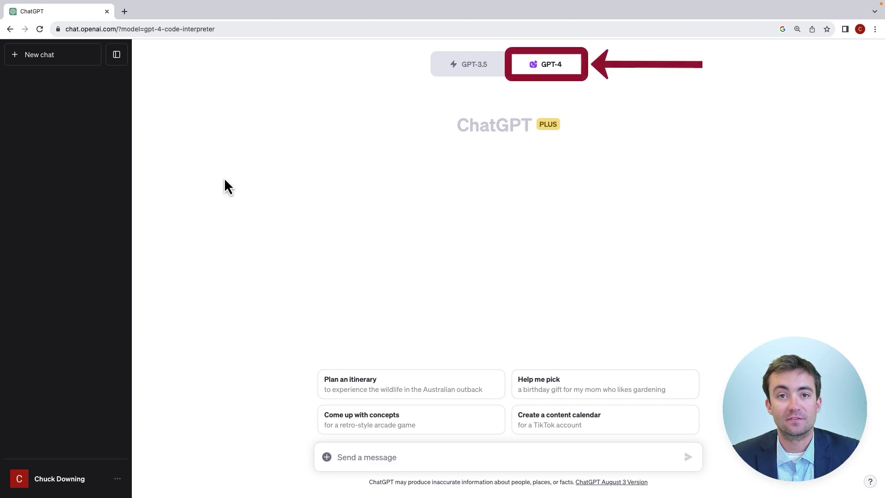
Choose Advanced Data Analysis as the GPT-4 mode and attach the file World Bank Emissions.xls to the message.
mouse_move(560, 61)
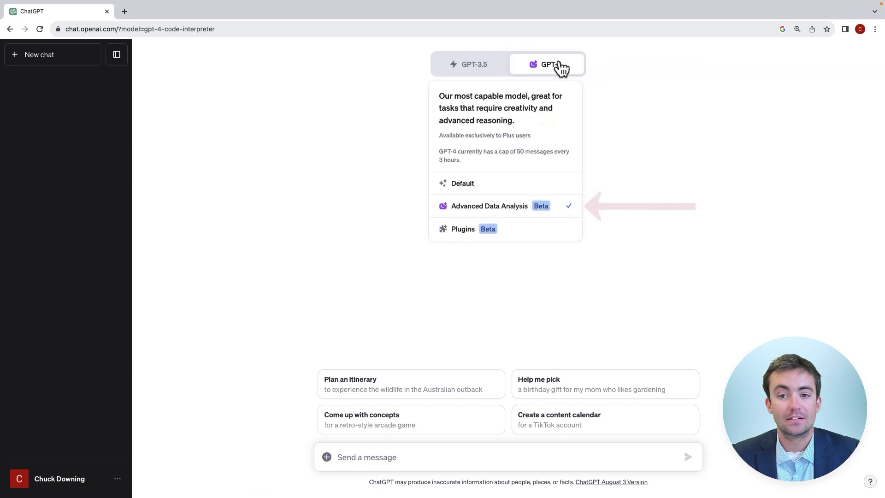
left_click(540, 208)
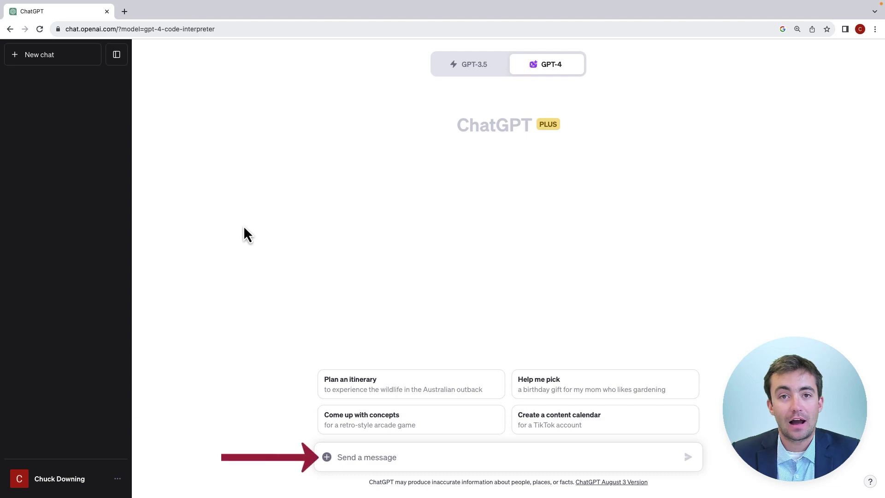
left_click(327, 457)
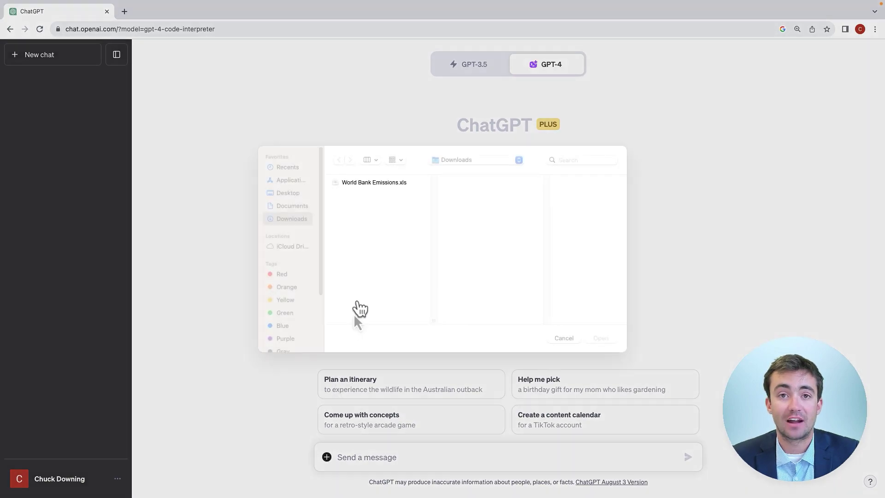
double_click(385, 184)
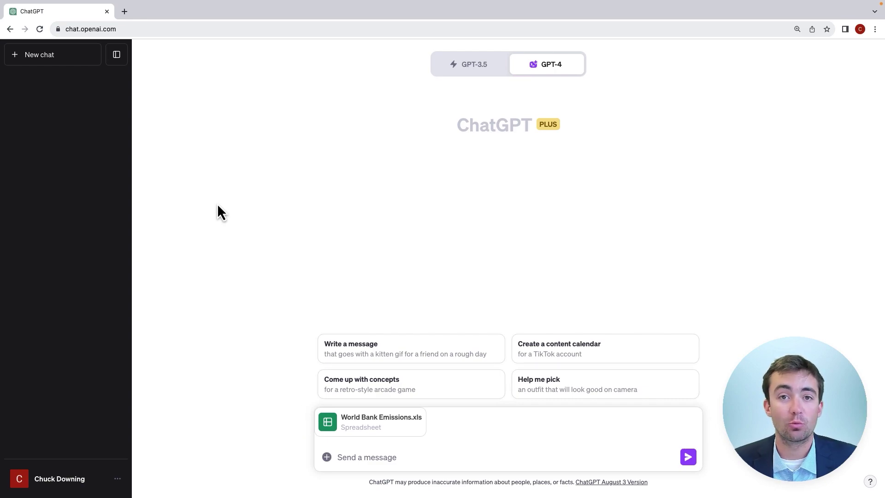
Send the prompt "Read in this dataset and describe its contents" with the attached spreadsheet.
left_click(375, 458)
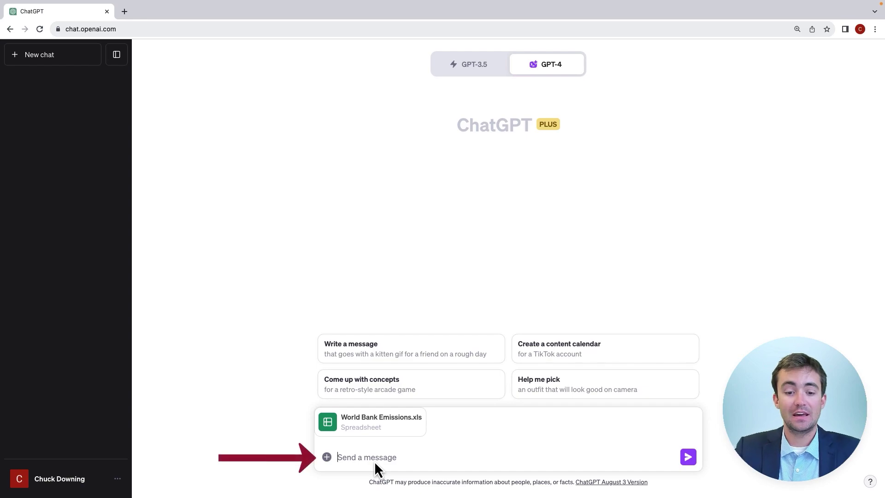
type("Re")
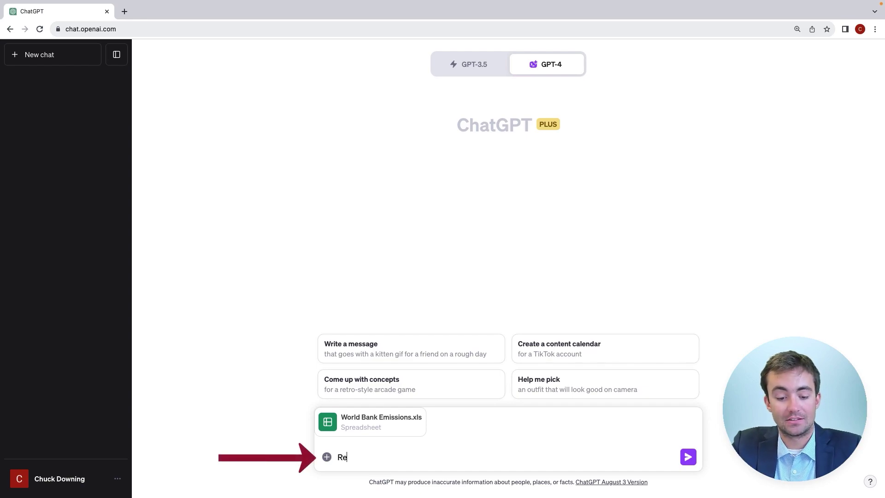
type("ad in this d")
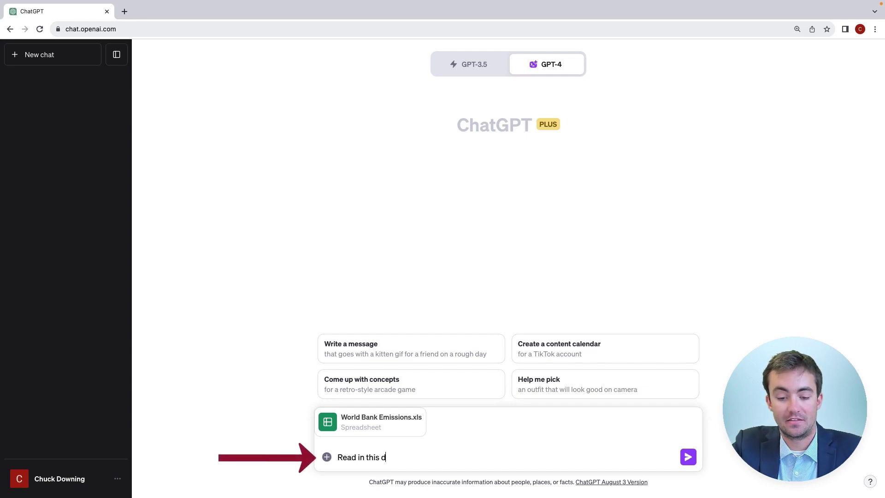
type("ataset and de")
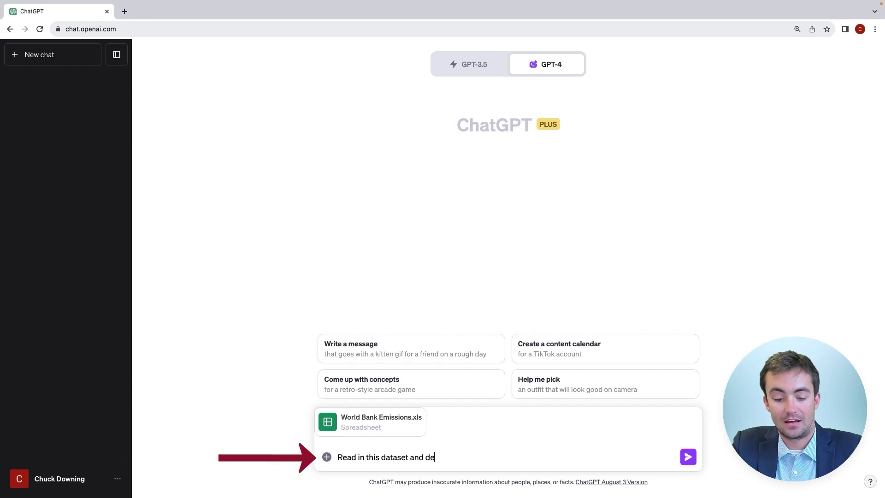
type("scribe its contents")
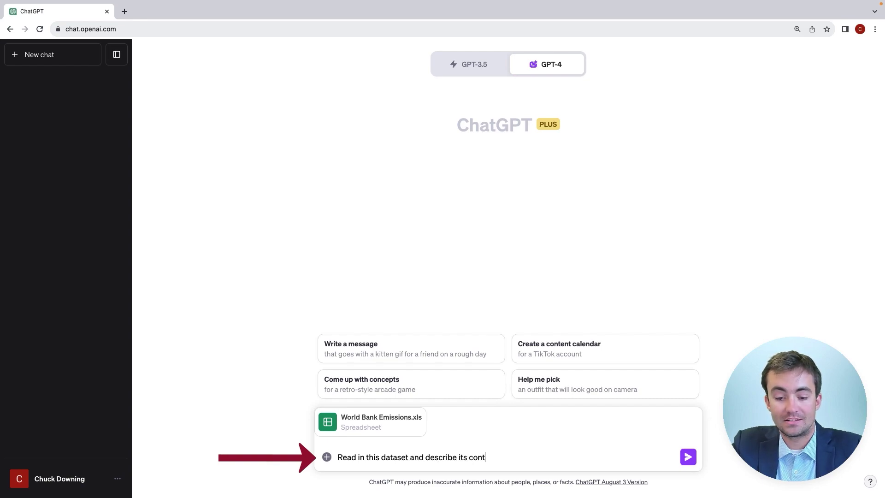
key("Return")
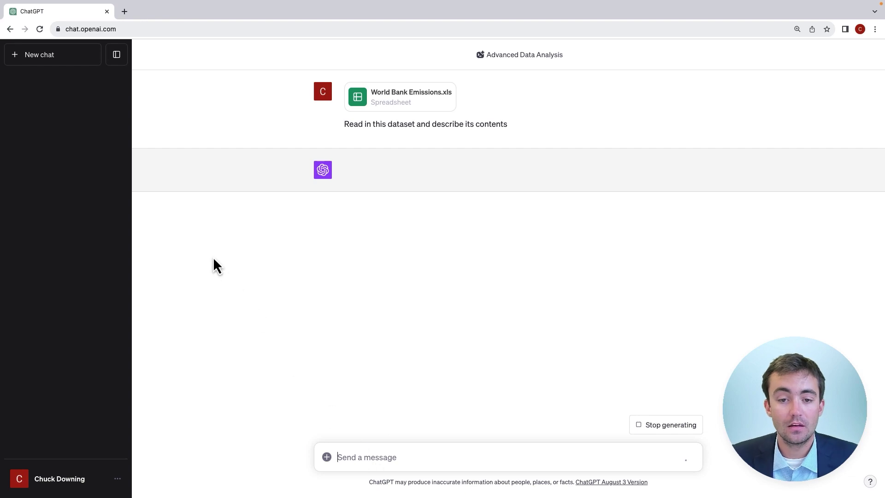
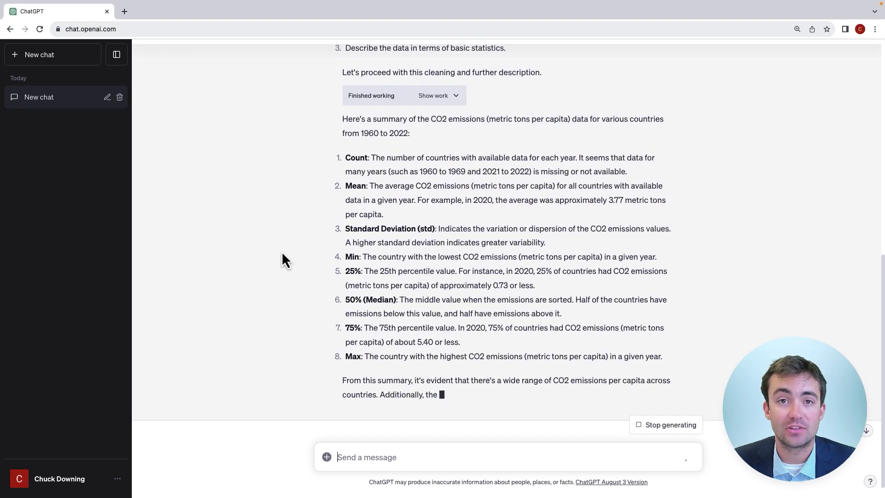
Expand the Python code that loads the dataset and review the reply's description of its structure and statistics.
scroll(282, 251, "up", 20)
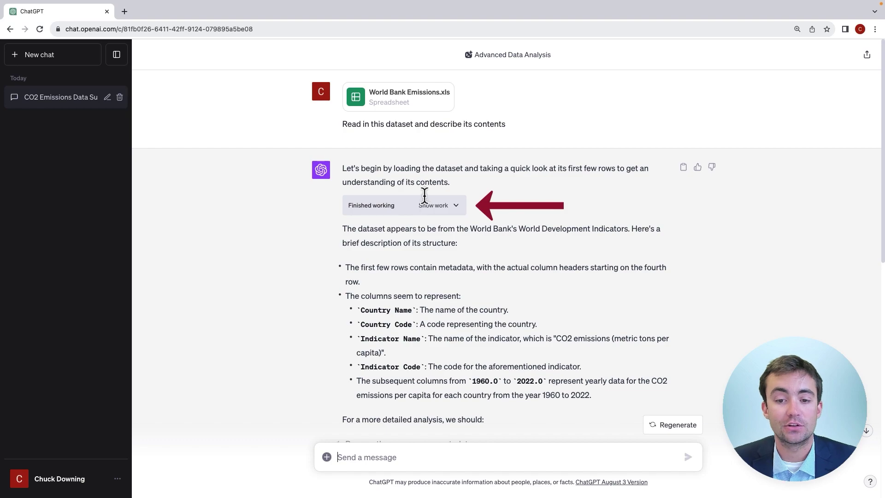
left_click(435, 205)
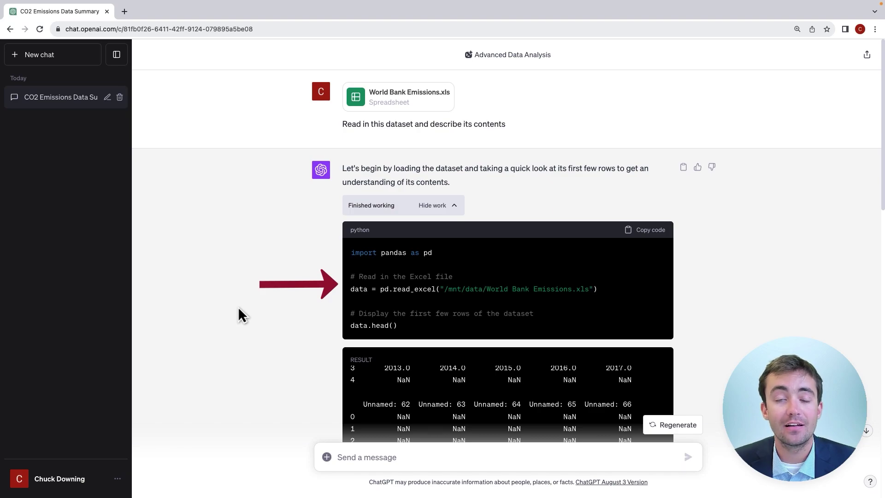
scroll(239, 306, "down", 9)
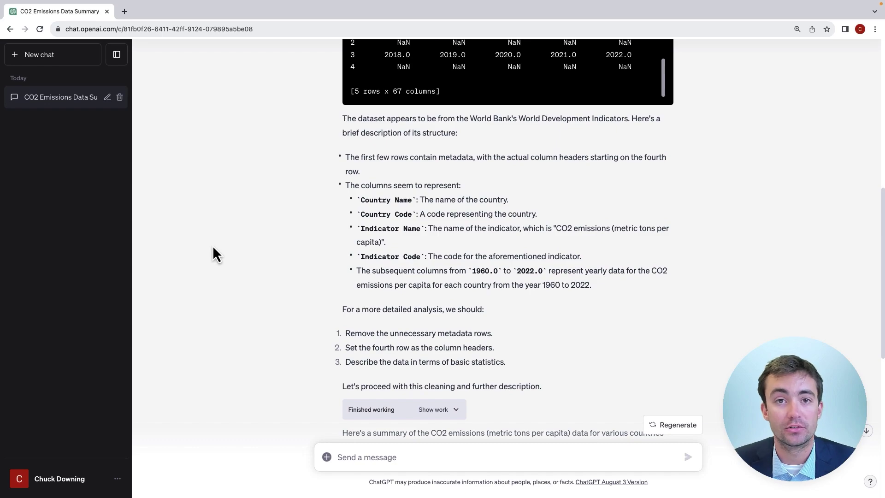
scroll(244, 216, "down", 2)
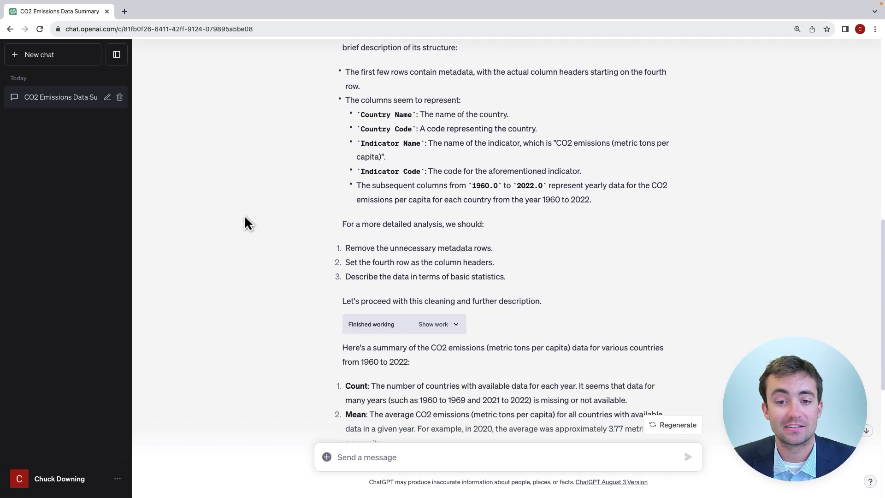
scroll(244, 215, "down", 4)
scroll(245, 216, "down", 3)
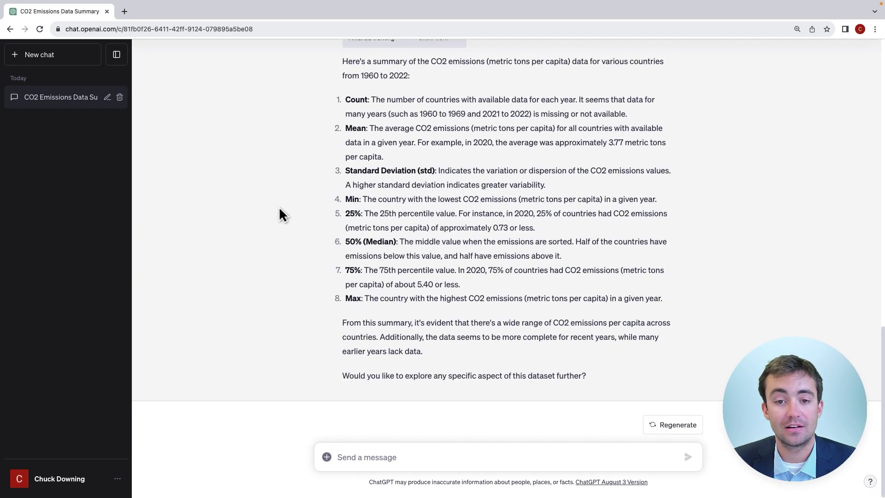
Expand the code for the data cleaning and basic statistics, examine it with its result, and collapse it again.
scroll(300, 205, "up", 4)
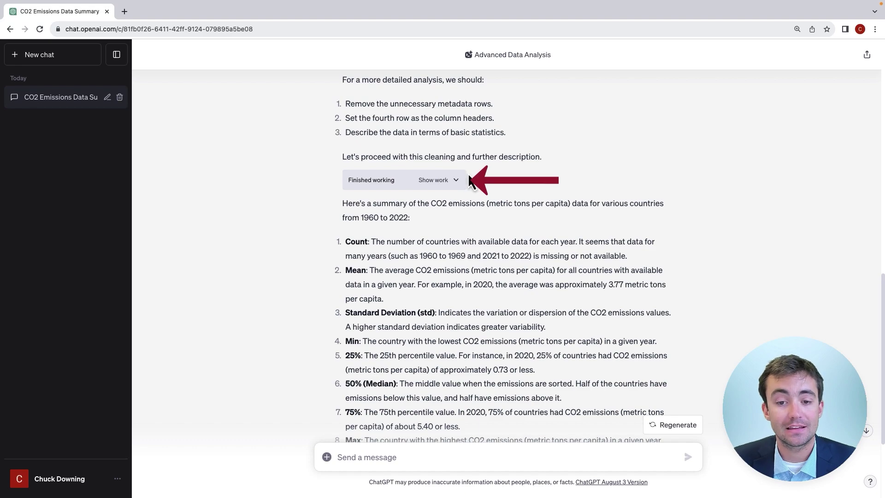
left_click(455, 187)
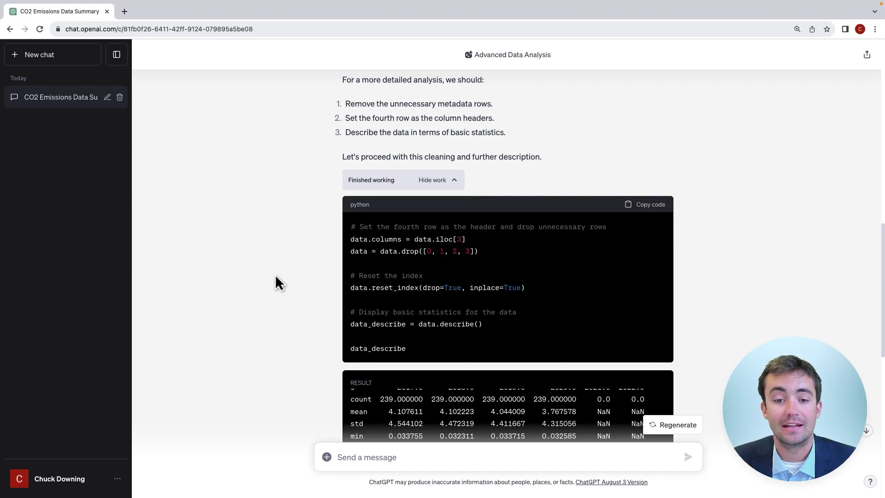
scroll(275, 275, "down", 3)
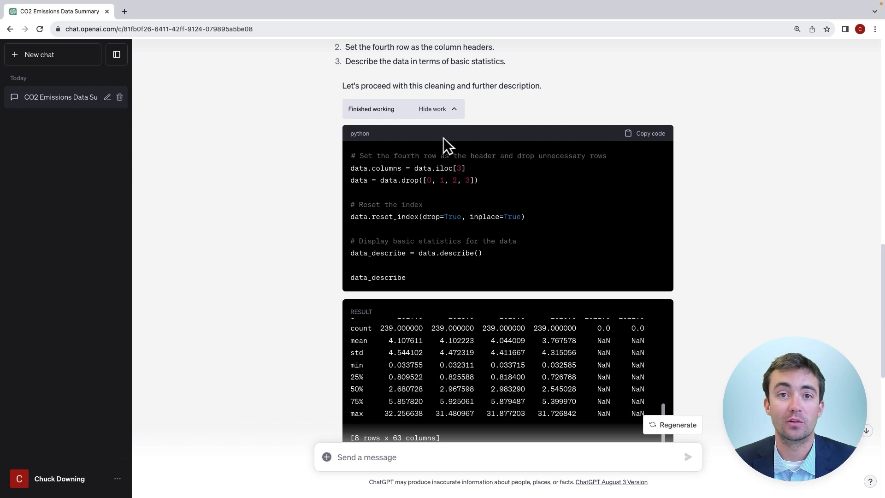
left_click(447, 114)
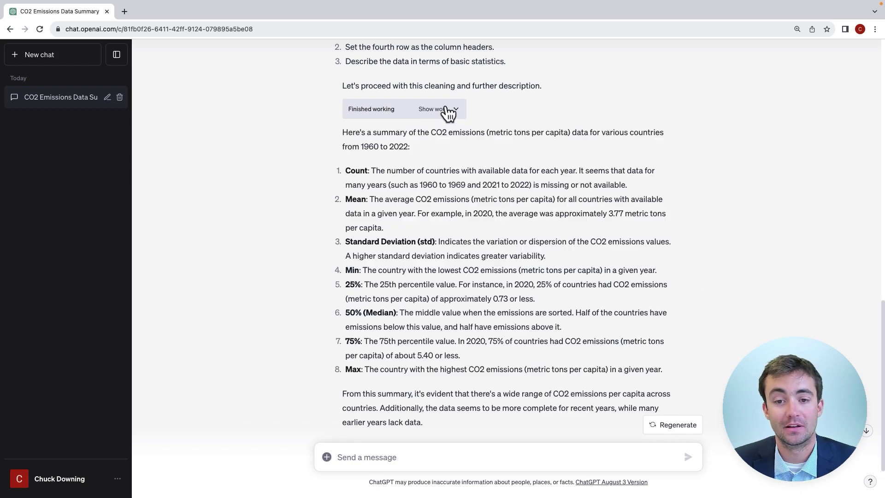
scroll(267, 202, "down", 2)
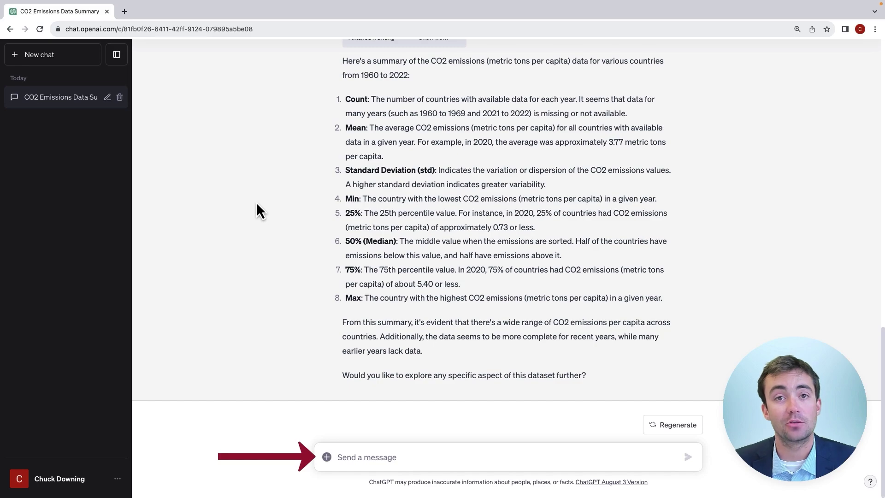
Send the prompt "Remove any years where all the values are null, and provide summary statistics on the average emissions each year".
left_click(388, 456)
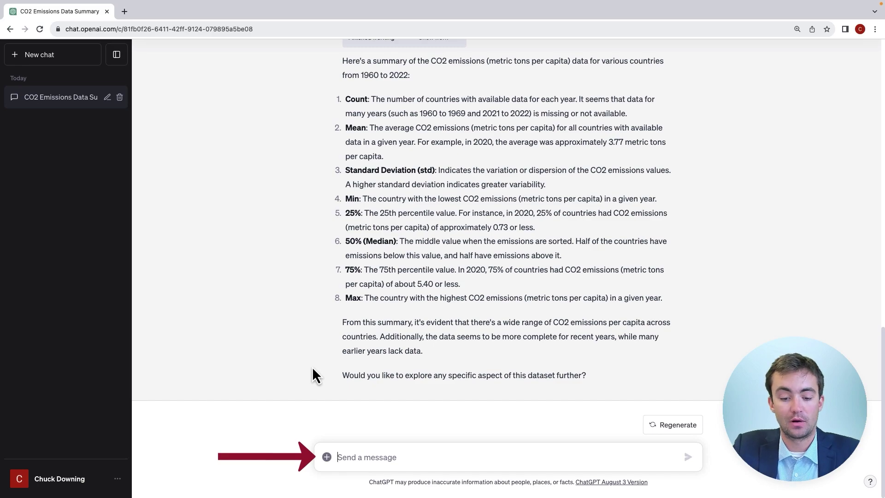
type("Remove the")
key("BackSpace")
key("BackSpace")
key("BackSpace")
type("any years where all the values are null, and provide summary statistics on the average emissions each year")
key("Return")
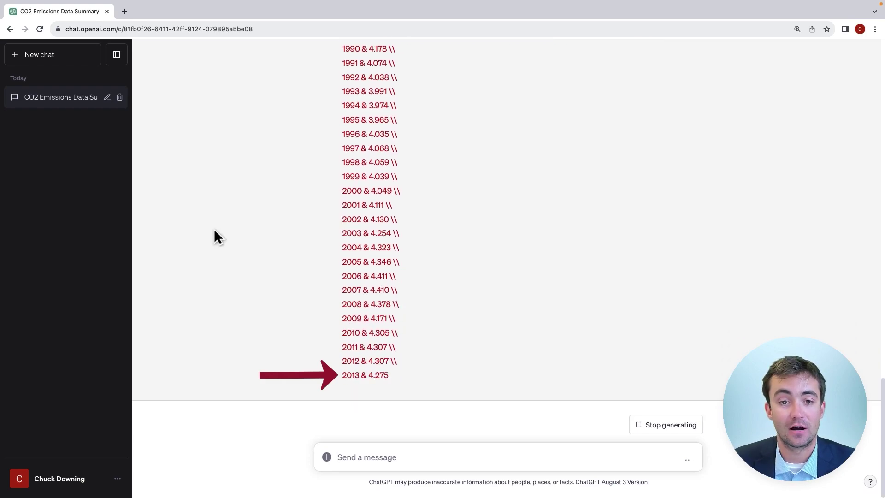
Review the yearly average CO2 emissions table and the closing summary in the reply.
scroll(214, 229, "up", 3)
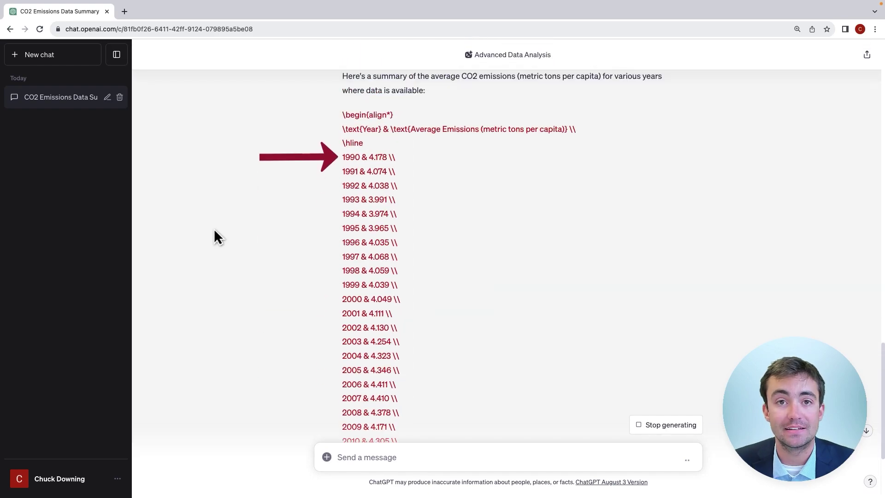
scroll(214, 229, "down", 3)
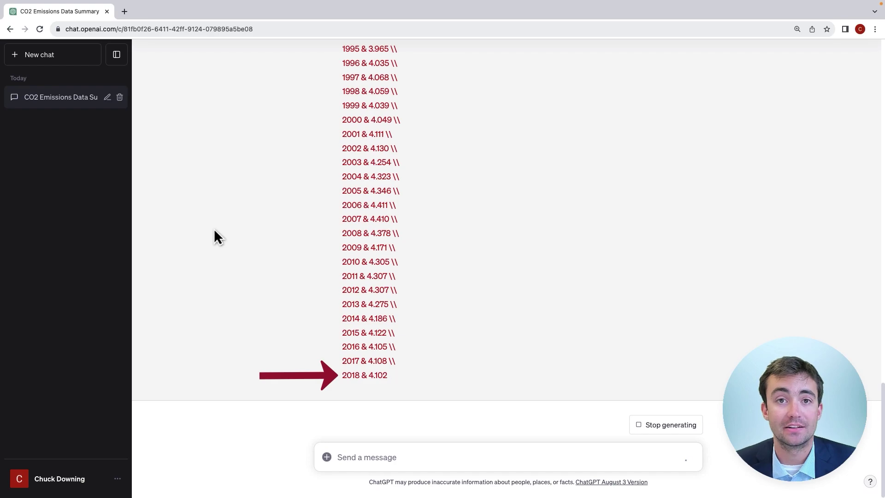
scroll(214, 229, "up", 2)
scroll(214, 229, "up", 8)
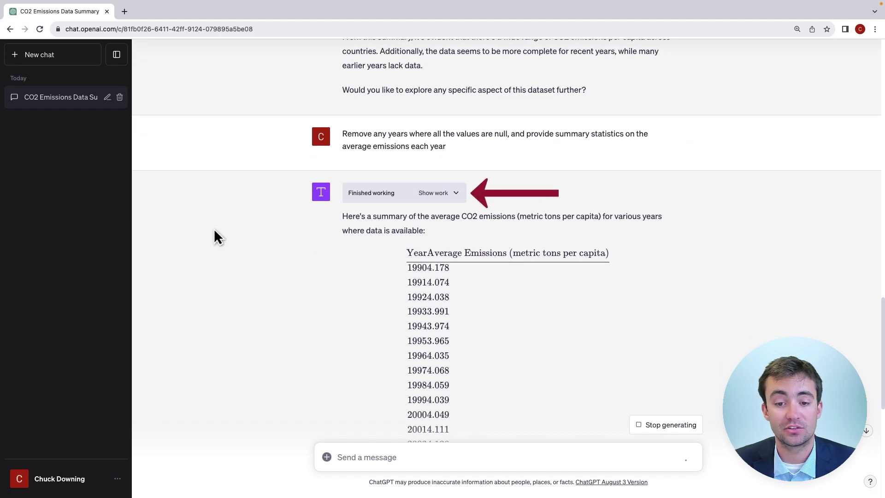
scroll(214, 229, "down", 2)
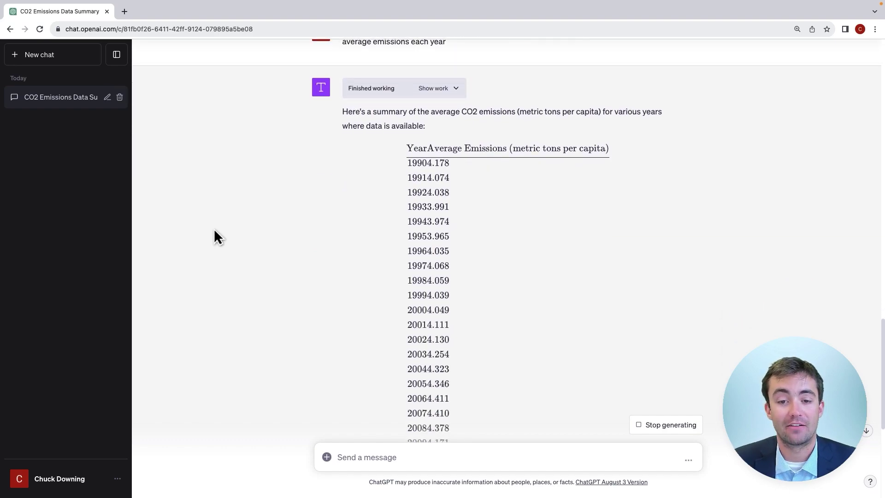
scroll(214, 229, "down", 1)
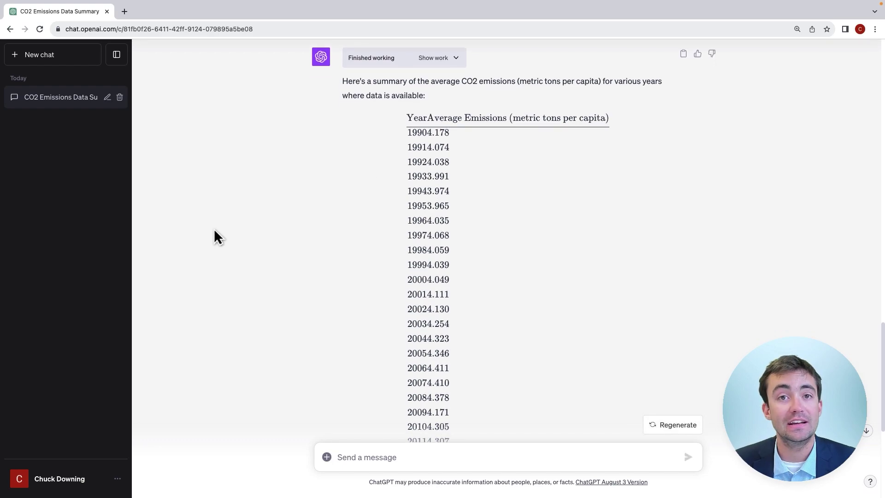
scroll(214, 231, "down", 5)
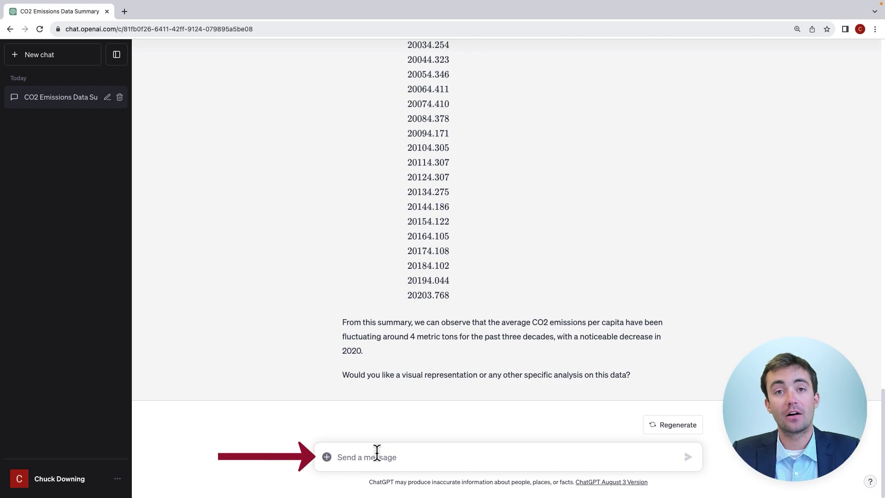
Send the prompt "Please provide a graph of emissions for the united states across time".
type("Pl")
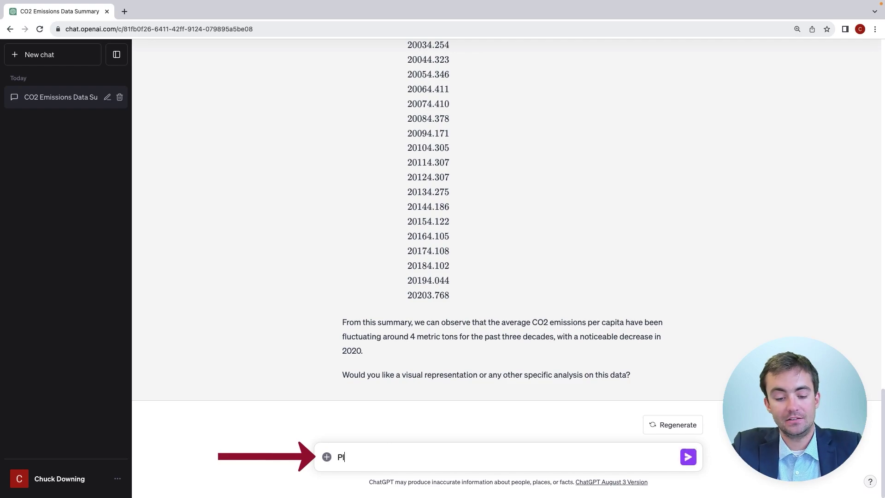
type("ease provide ")
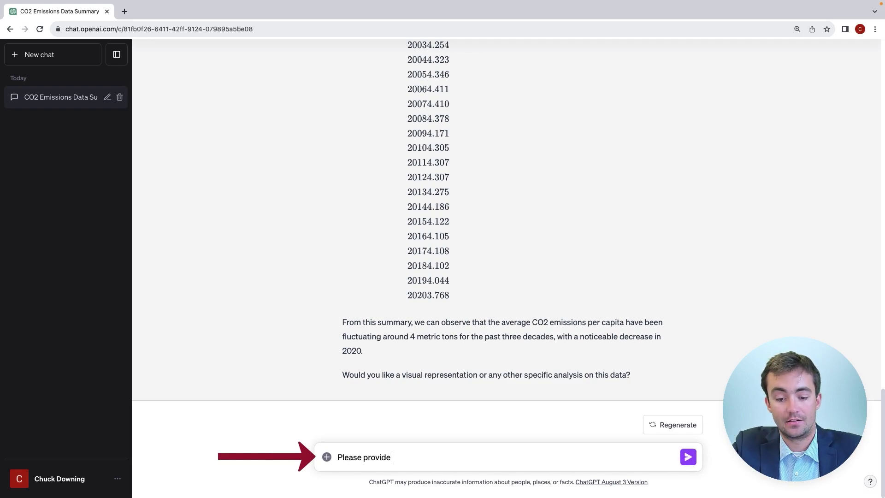
type("a graph of e")
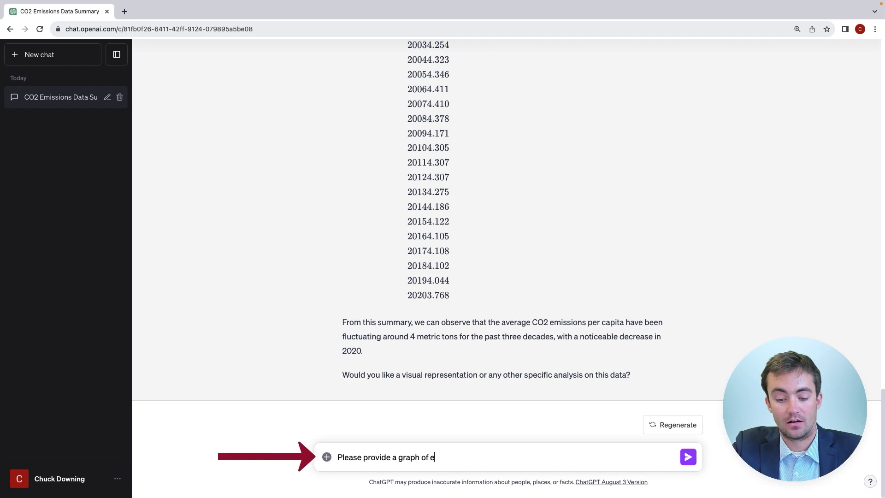
type("missions for the ")
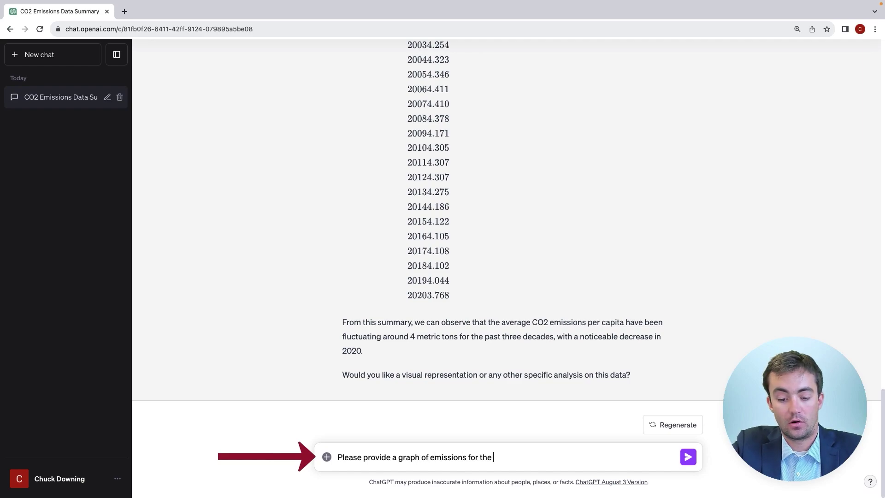
type("united states")
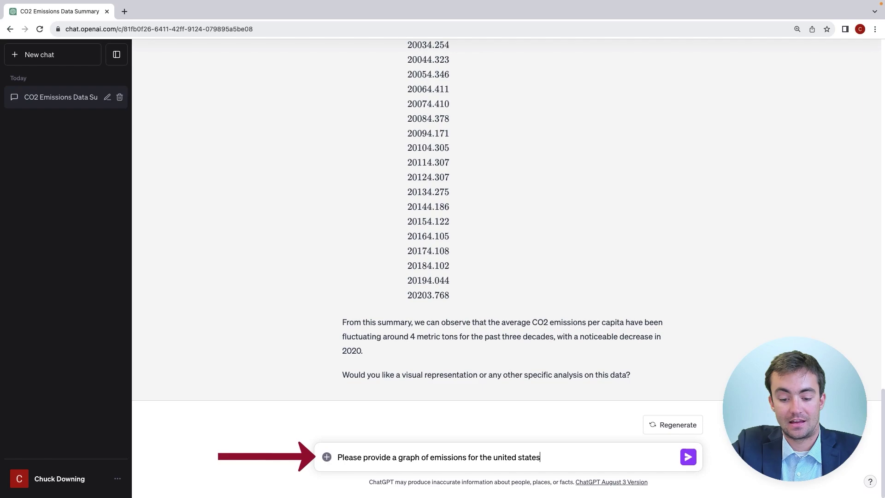
type(" across time")
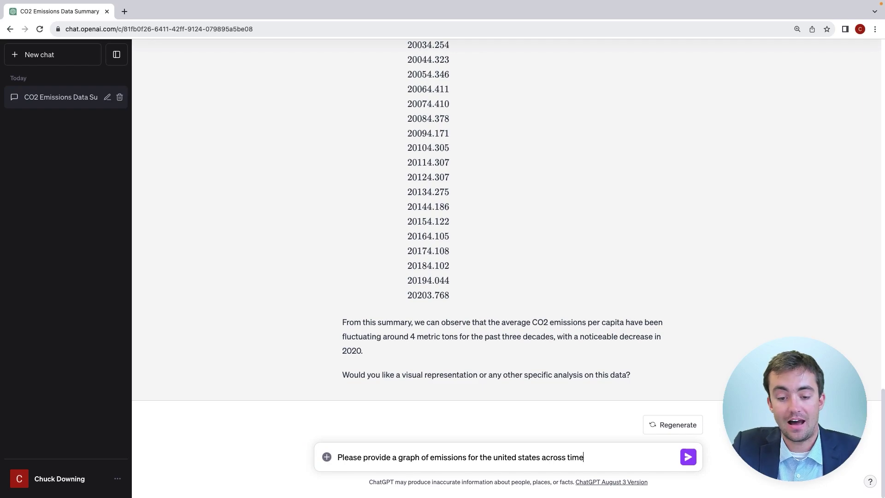
key("Return")
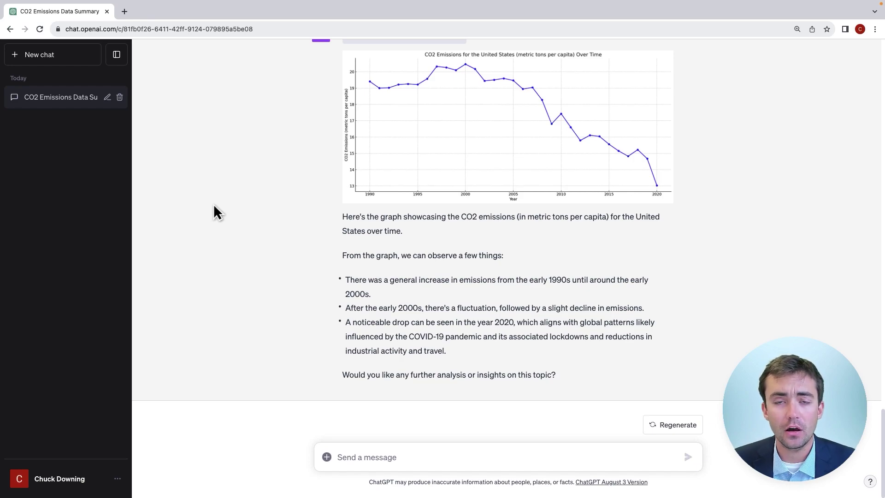
Send the prompt "Please make the line green and remove the dots" to restyle the United States emissions graph.
scroll(214, 204, "up", 3)
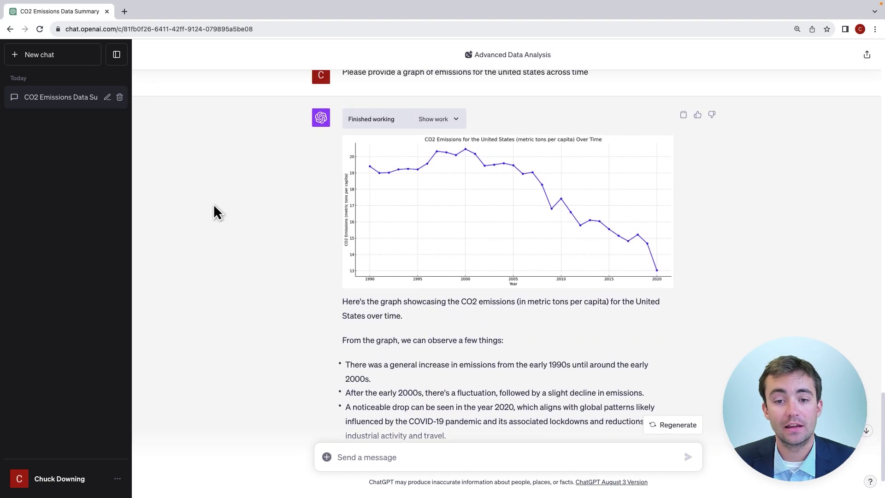
scroll(214, 210, "up", 1)
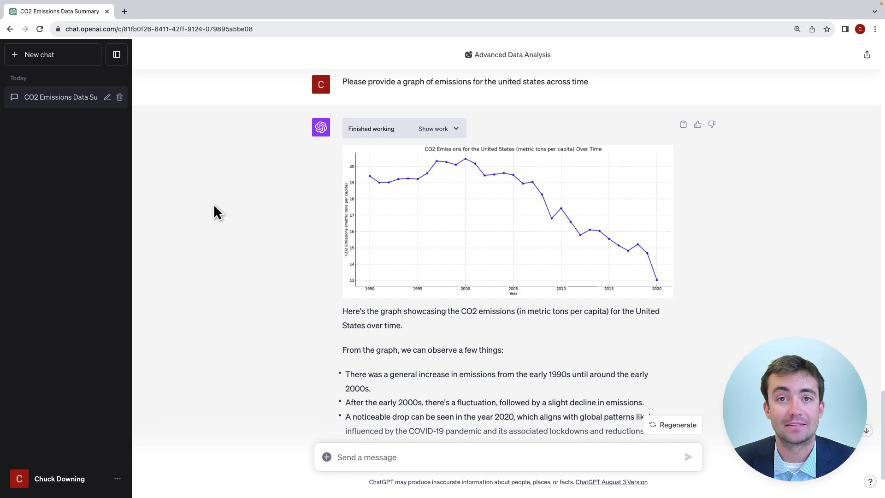
scroll(214, 204, "down", 3)
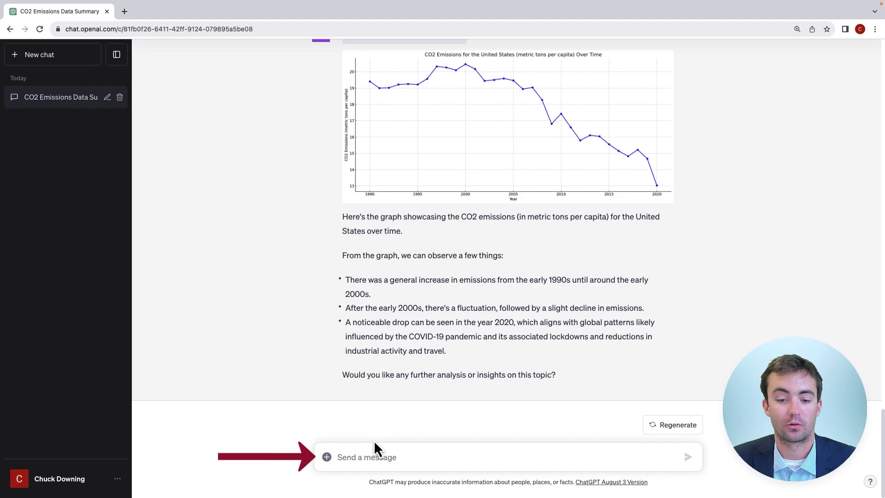
type("Ple")
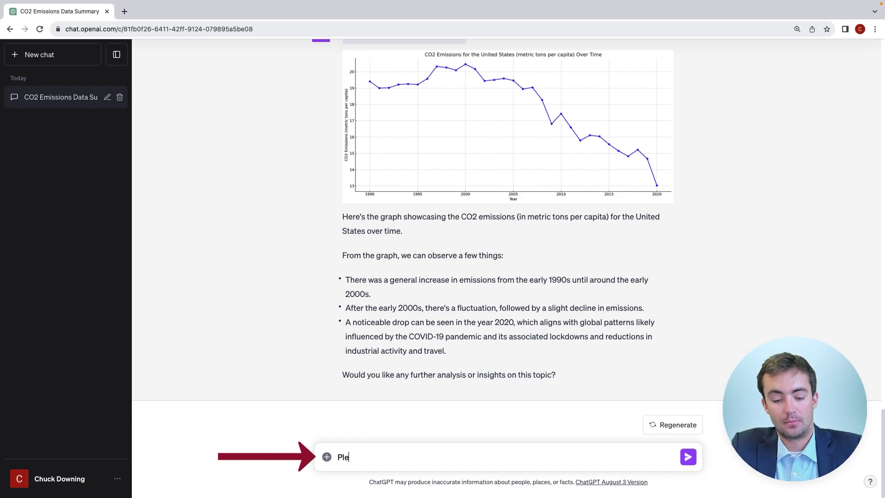
type("ase make the l")
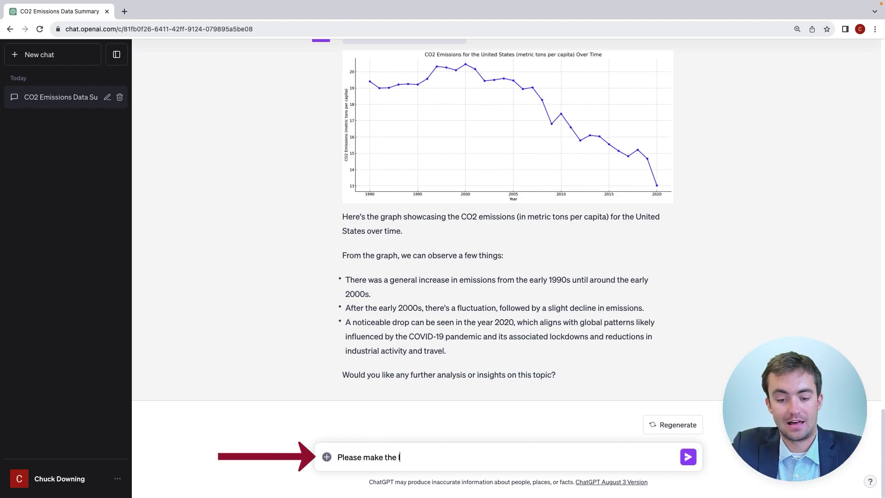
type("ine green and")
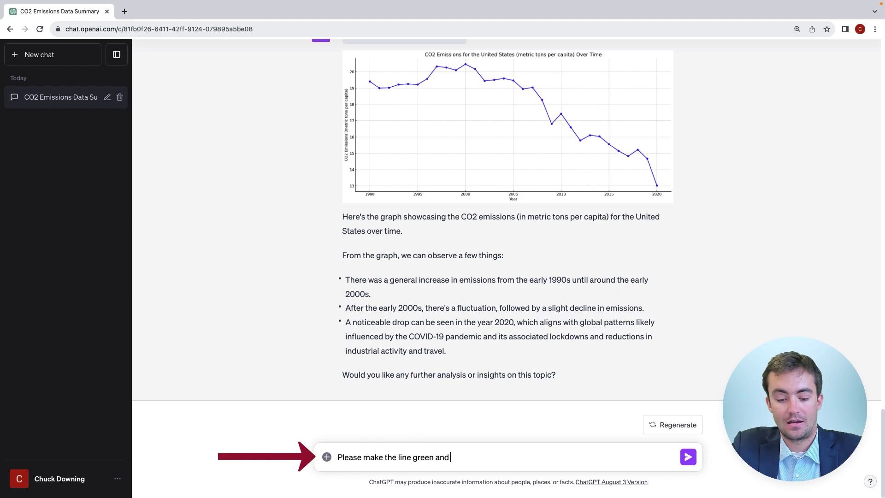
type(" remove the dot")
key("BackSpace")
key("BackSpace")
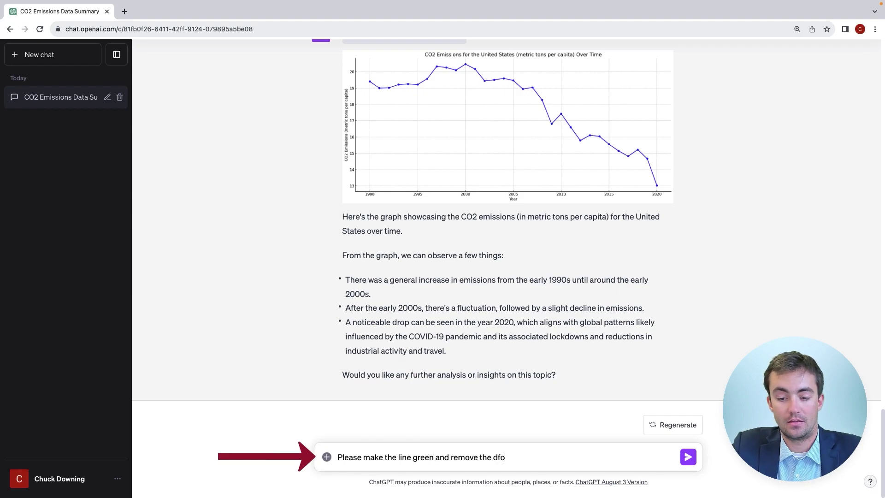
type("ots")
key("Return")
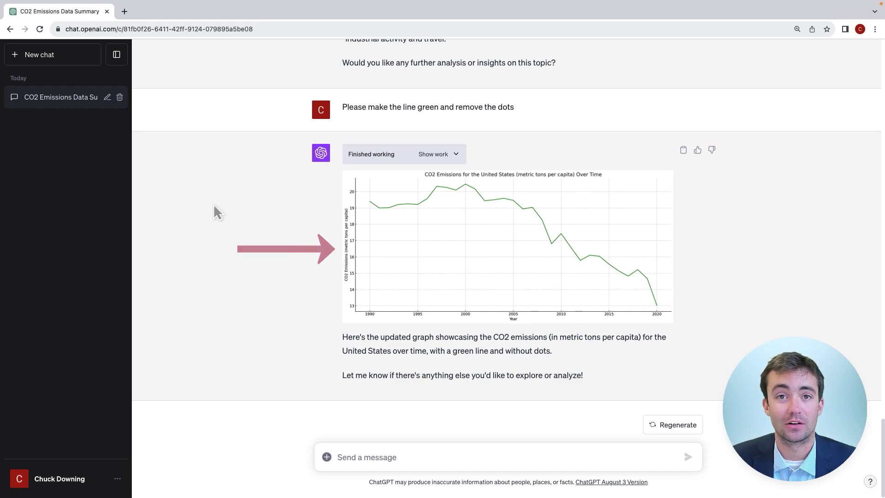
Check the image saving options for the green graph, then expand its Python plotting code, examine it and collapse it again.
right_click(545, 263)
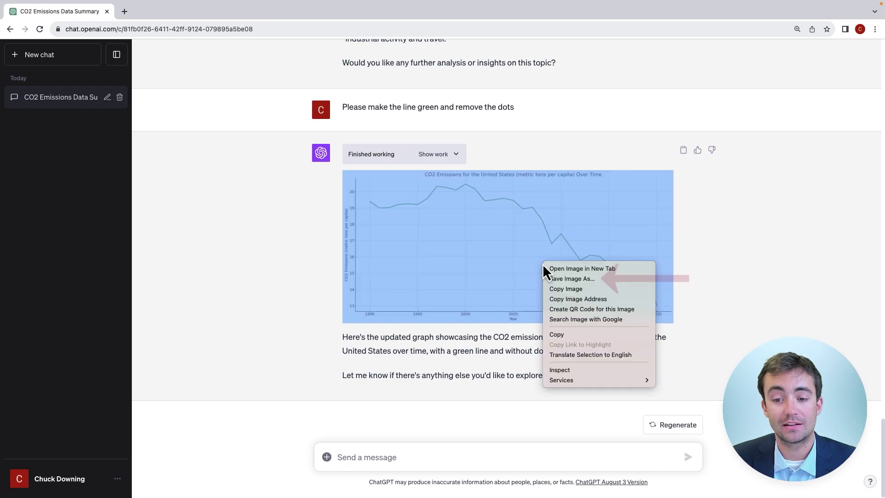
left_click(246, 235)
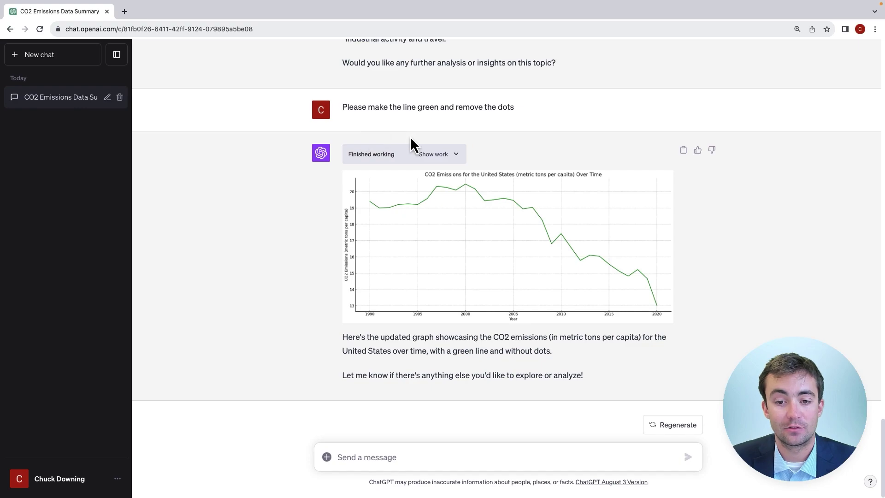
left_click(449, 155)
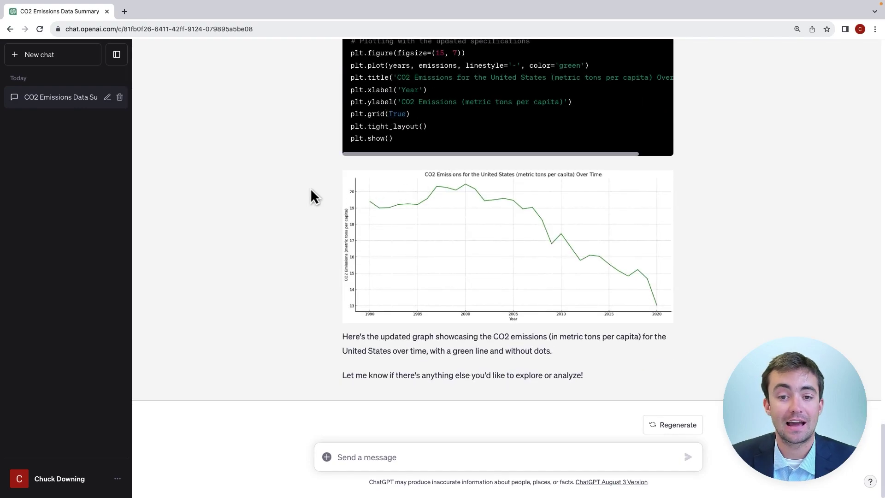
scroll(311, 190, "up", 5)
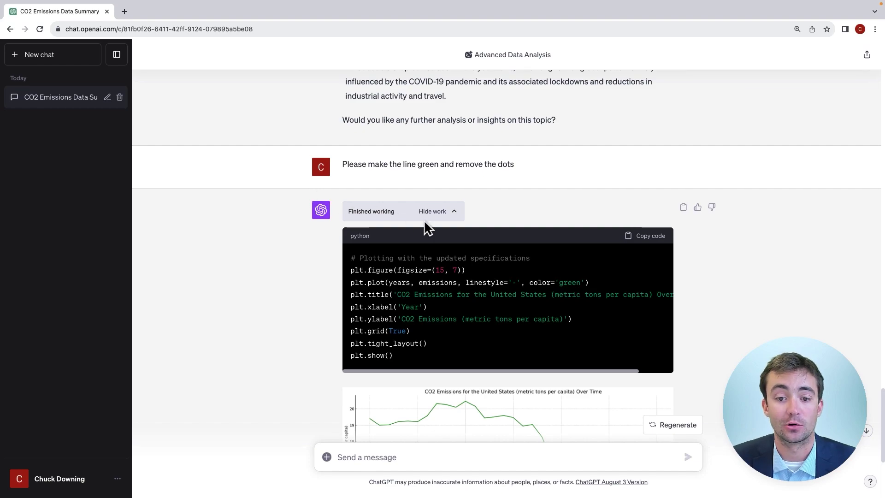
left_click(446, 216)
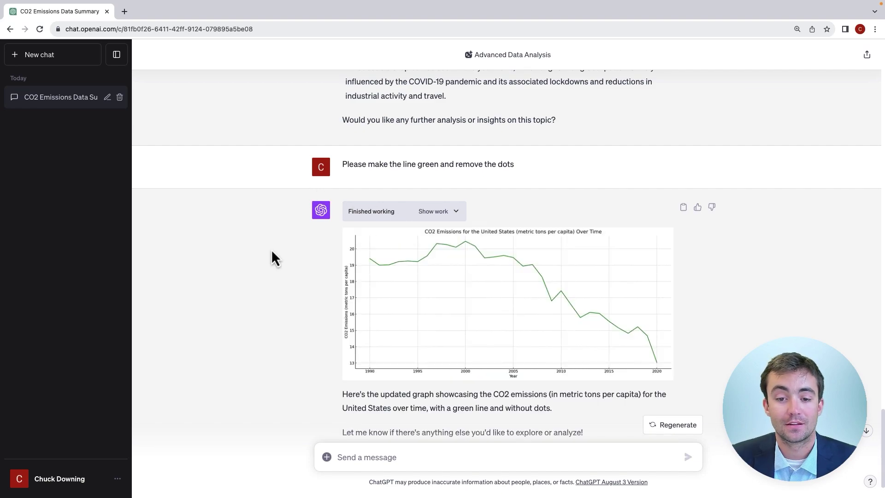
scroll(244, 248, "up", 4)
scroll(245, 248, "down", 5)
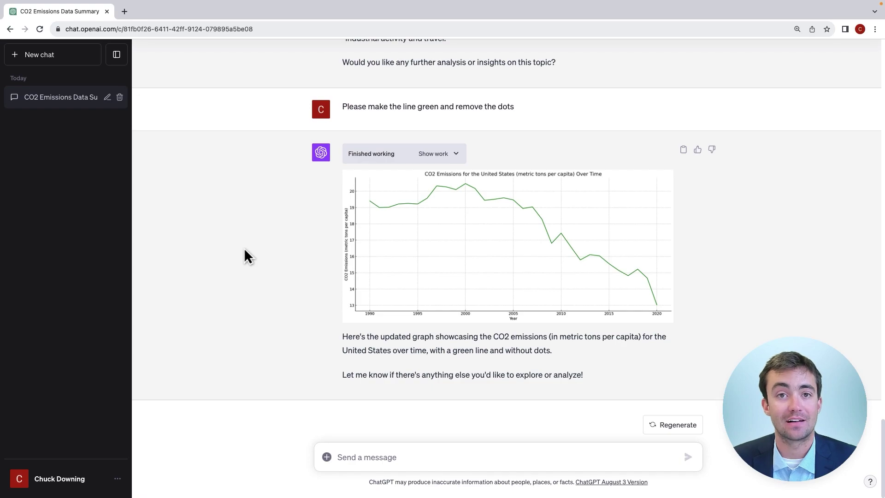
Send the prompt "Please provide a regression and interpretation for the emissions over time of developing and developed nations. Make your own classifications for developing and developed.".
left_click(380, 467)
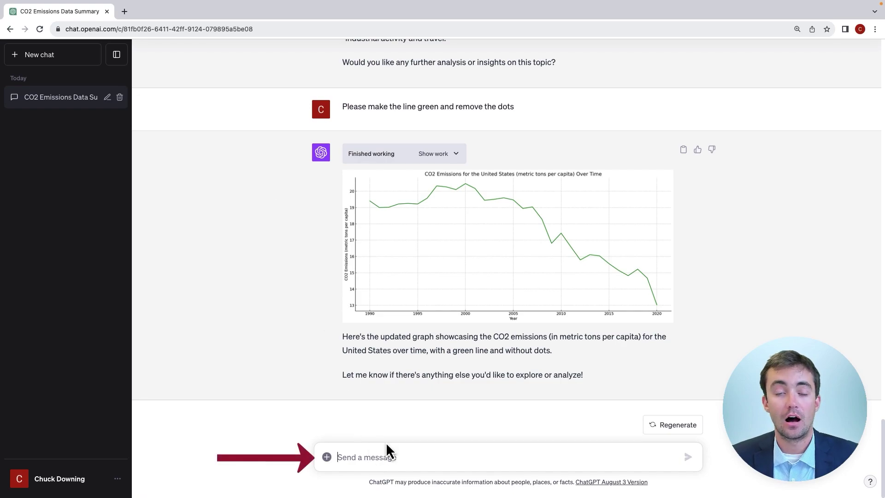
type("P")
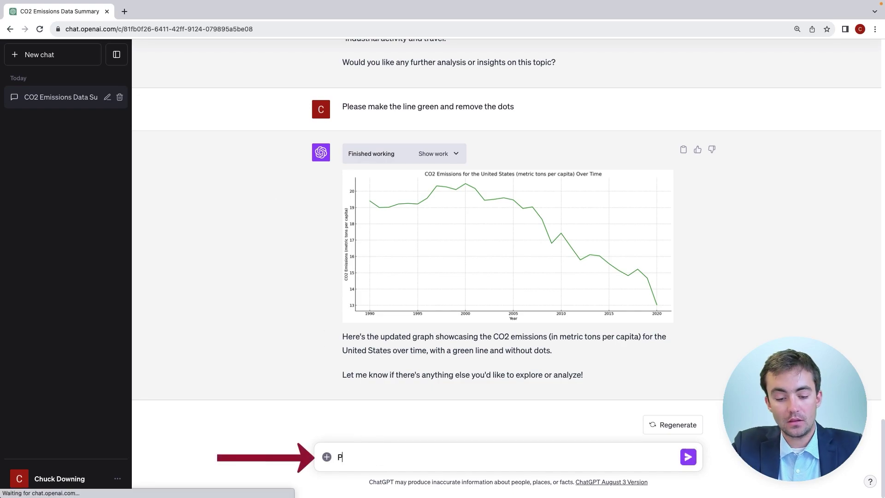
type("lease provide a regression and interpretation for")
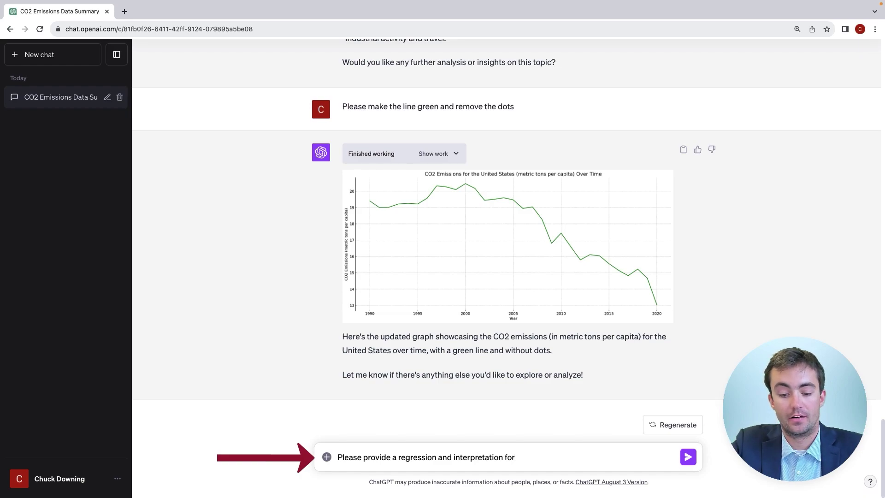
type(" the emission")
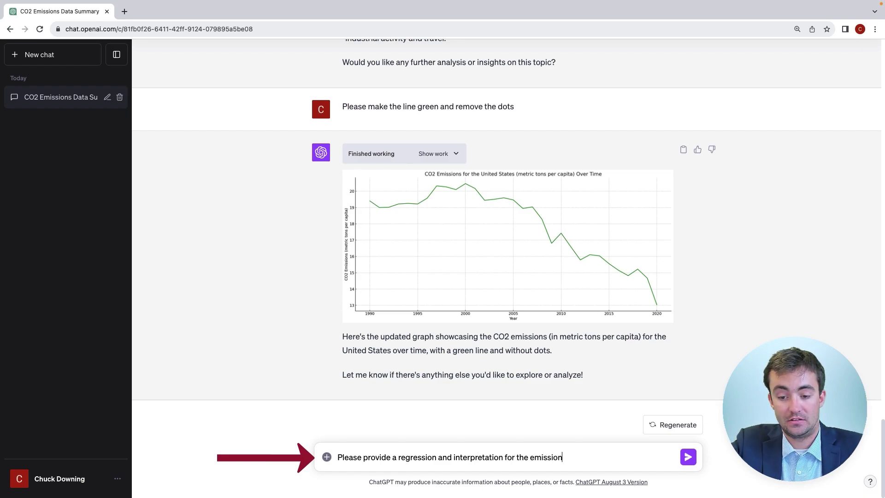
type("s over time of")
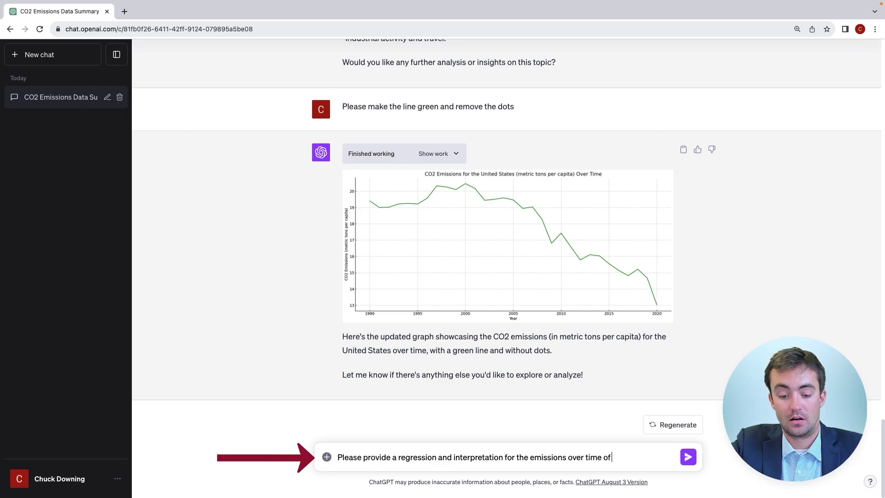
type(" developing and")
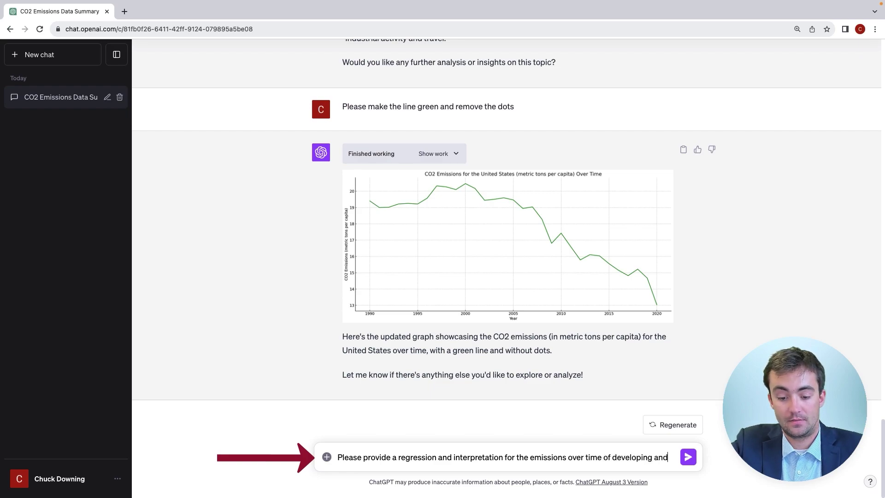
type(" developed na")
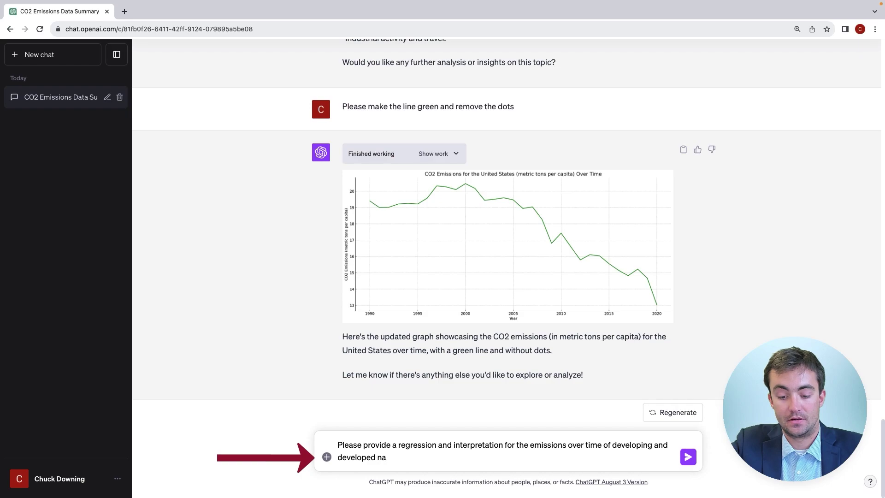
type("tions. Make yo")
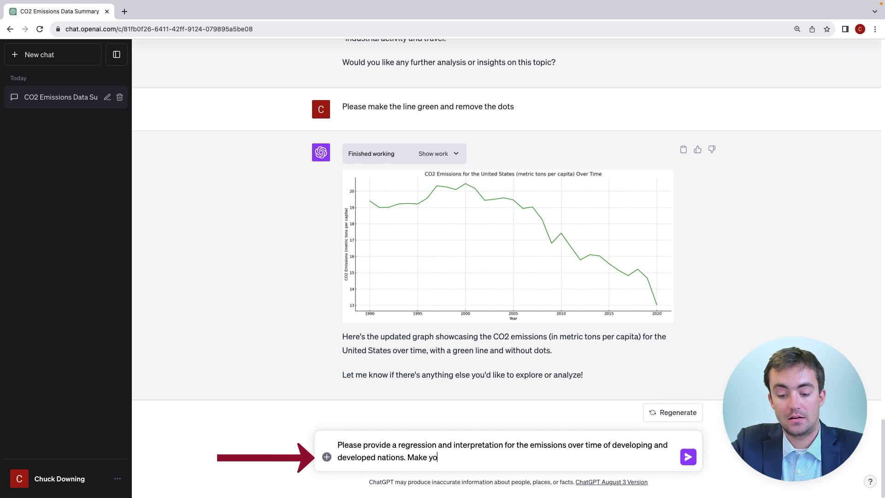
type("ur own classif")
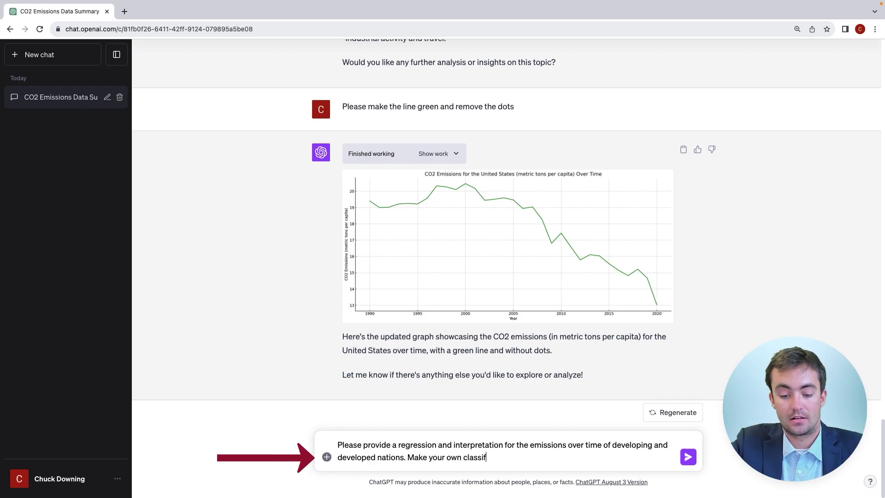
type("ications for developing and developed.")
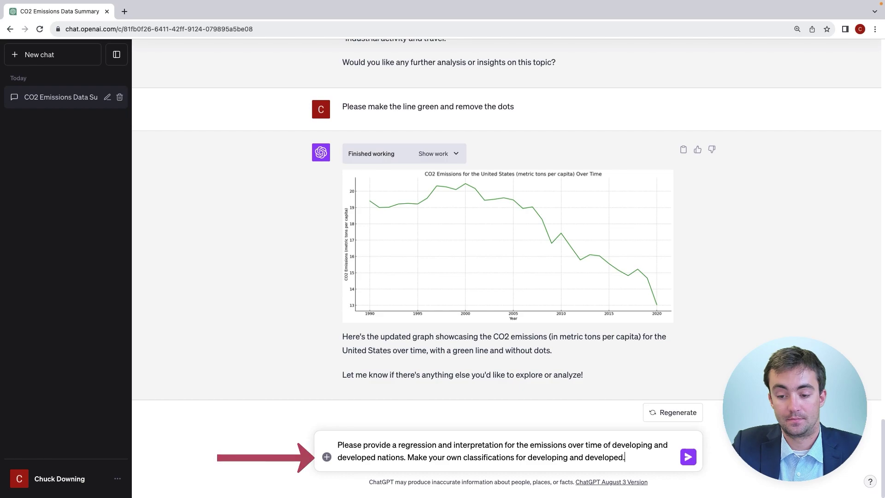
key("Return")
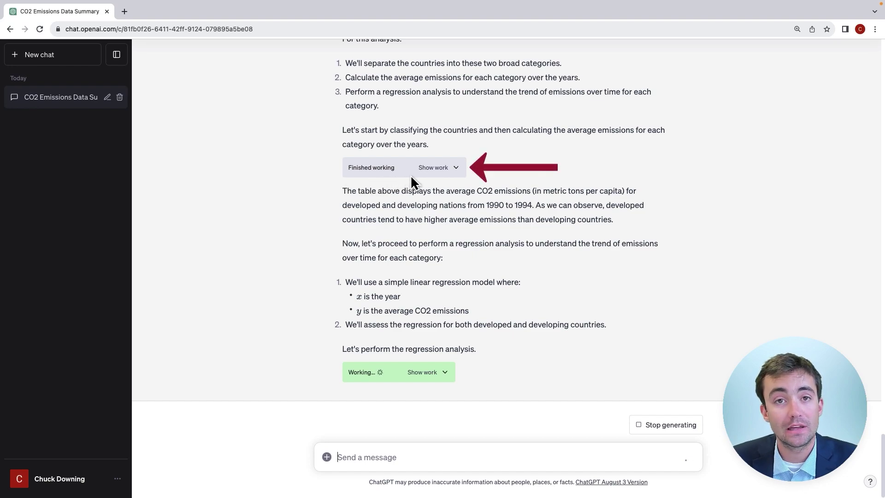
Expand the code that classifies countries as developed or developing, examine it with its result, and collapse it again.
left_click(451, 172)
scroll(274, 185, "up", 8)
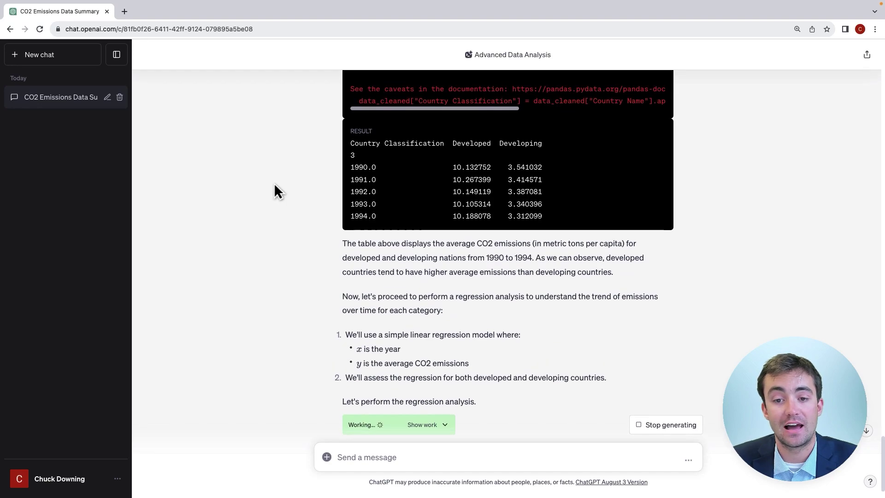
scroll(274, 184, "up", 2)
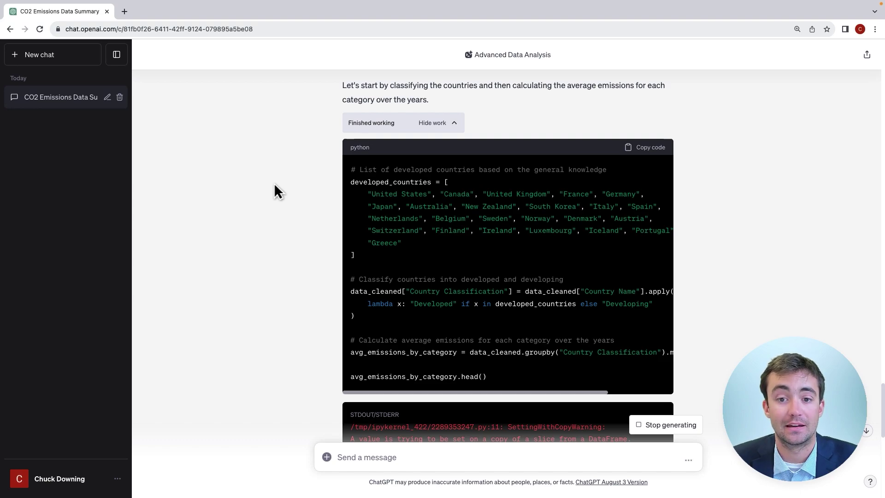
left_click(453, 124)
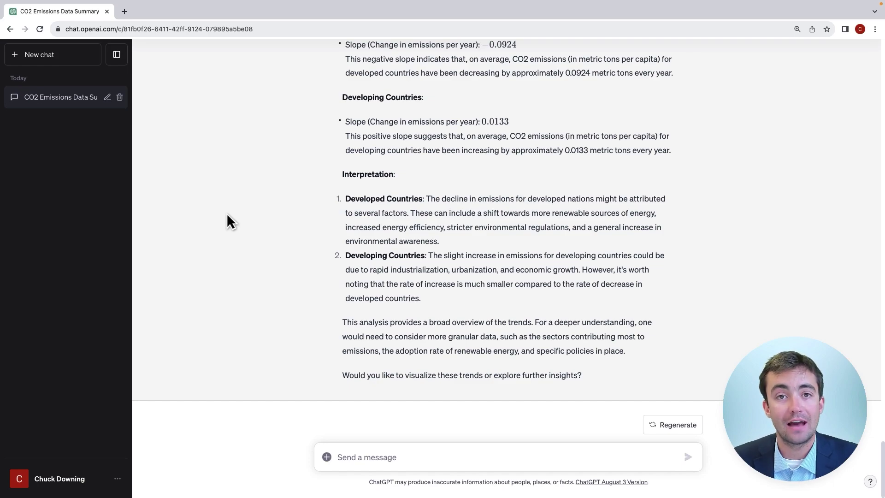
Send a prompt requesting a download link to the new csv dataset and the .py code written during this session, in two files, one csv and one .py.
left_click(367, 444)
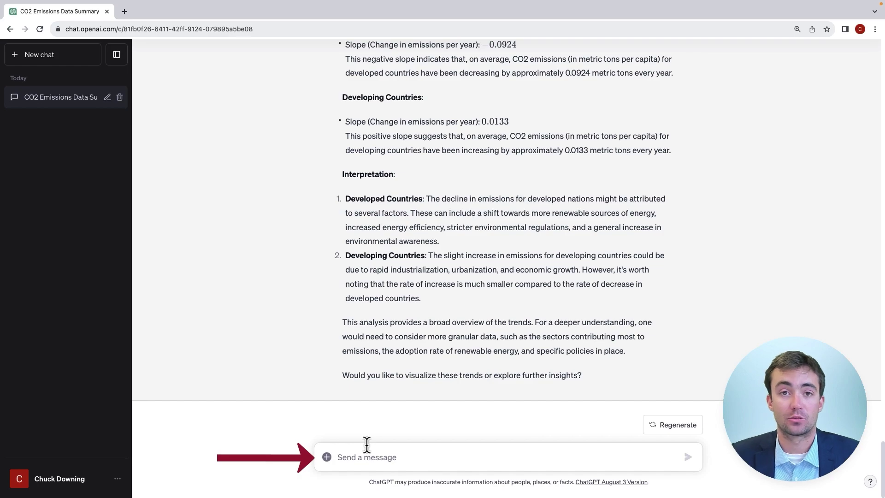
type("Plea")
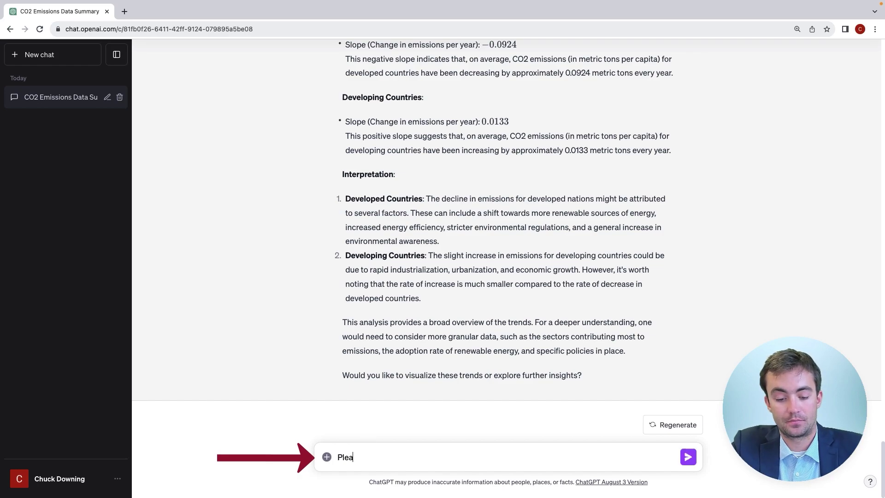
type("se provide a download link to the new csv ")
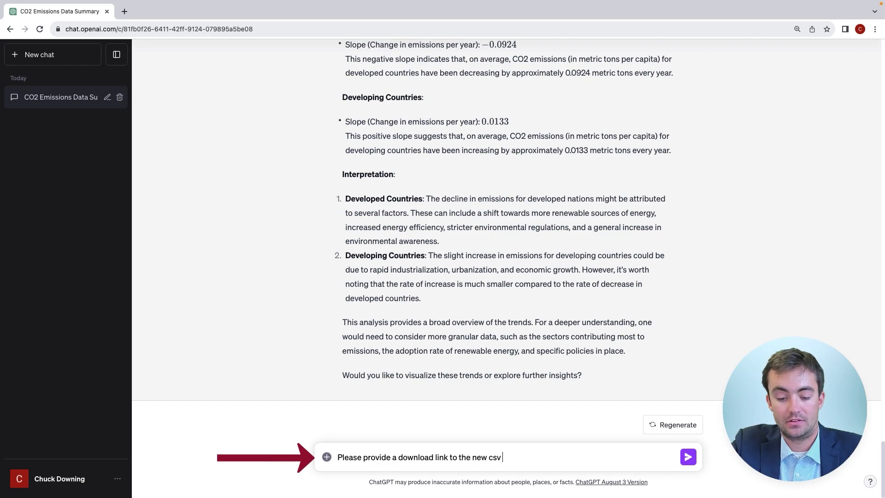
type("dataset and ")
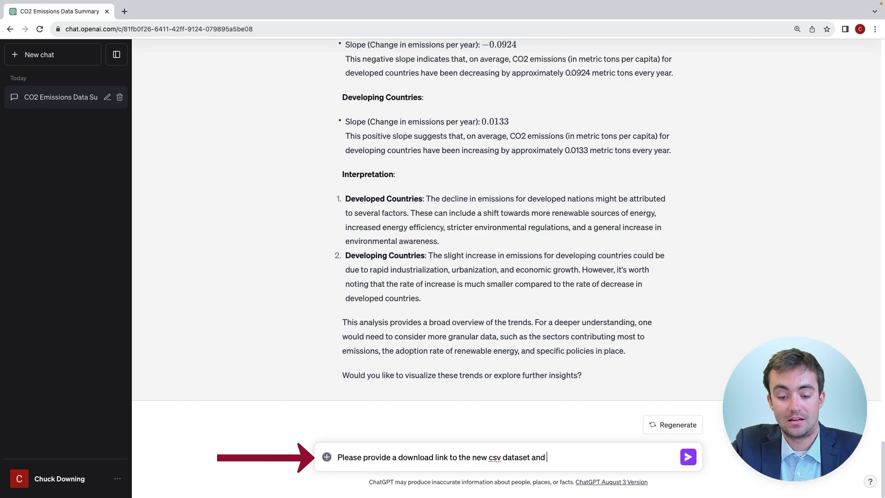
type("the .py code written")
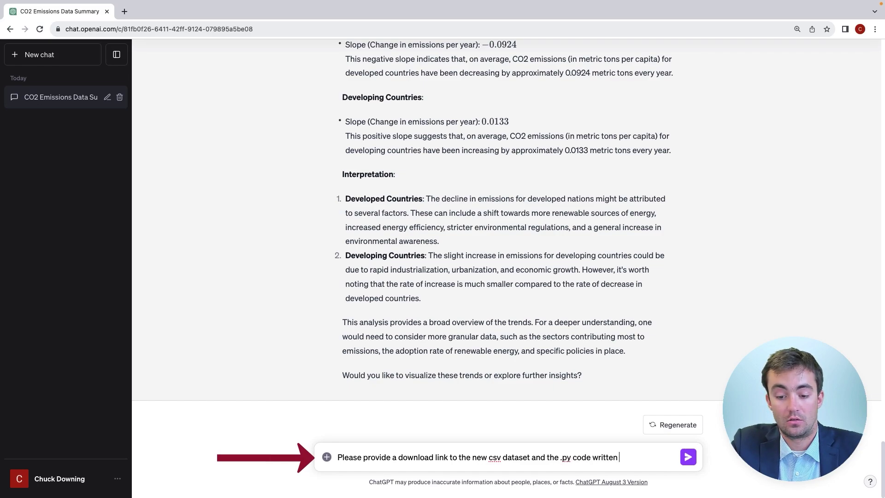
type(" during this session in t")
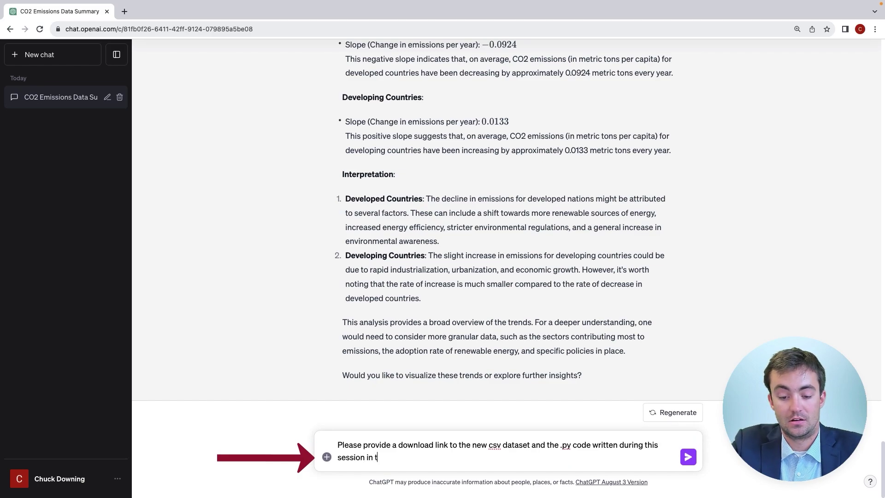
type("wo files")
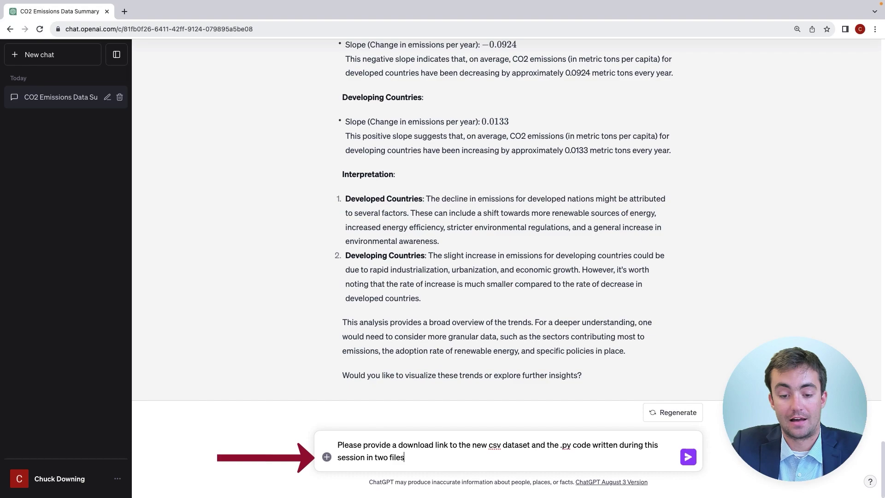
type(", one fo")
type("r the")
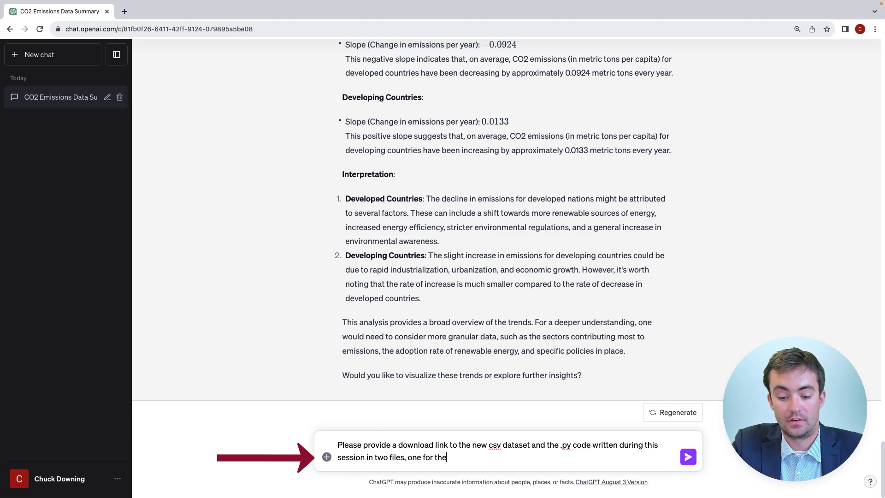
type(" csv and one ")
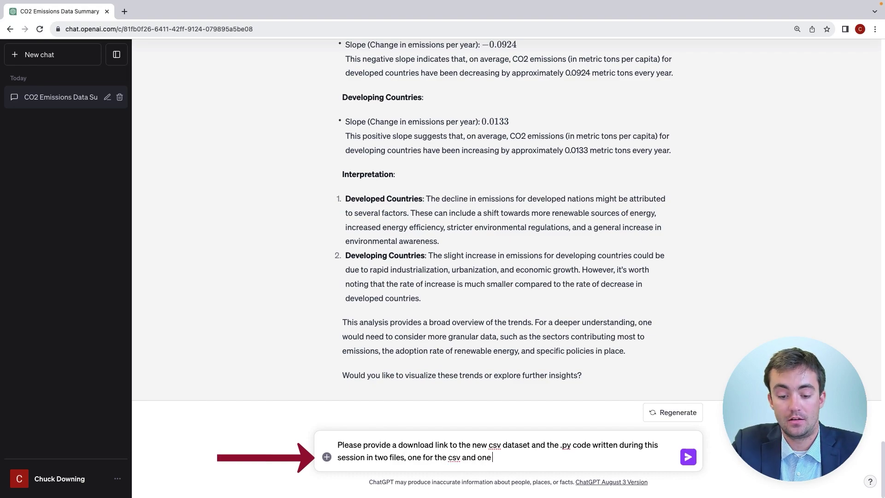
type("for the .py file")
key("Return")
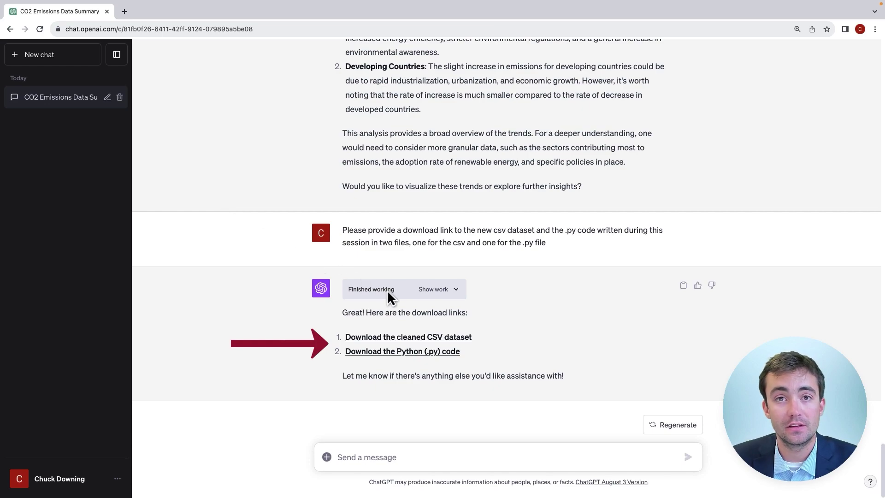
Download the cleaned CSV dataset from the link in the latest reply.
left_click(465, 335)
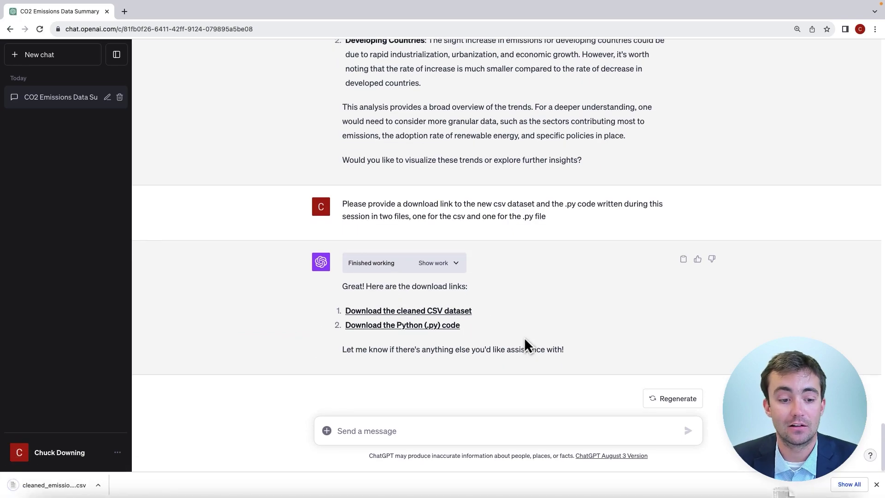